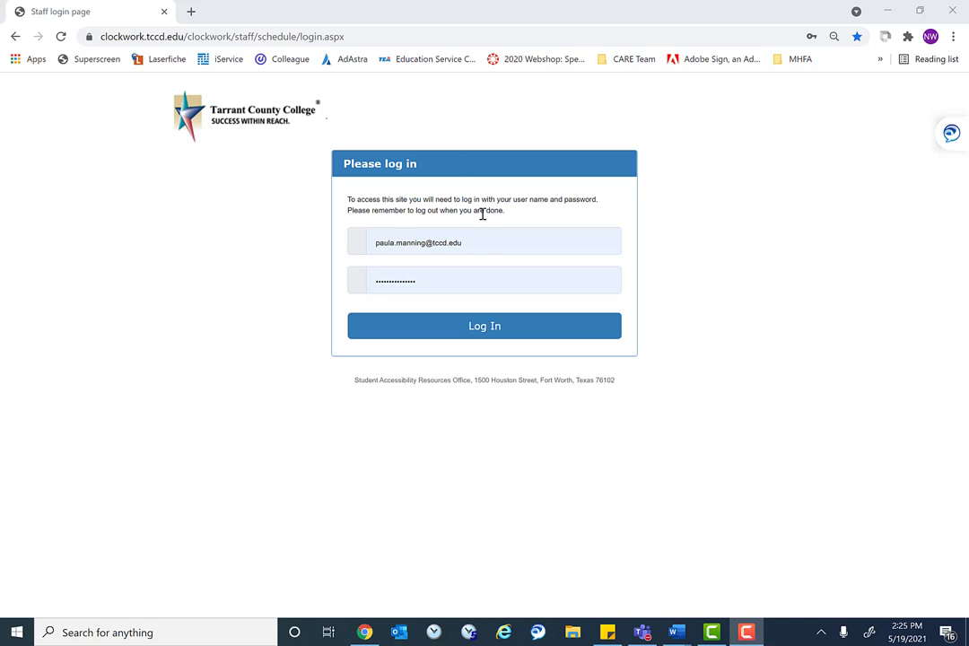
left_click(490, 243)
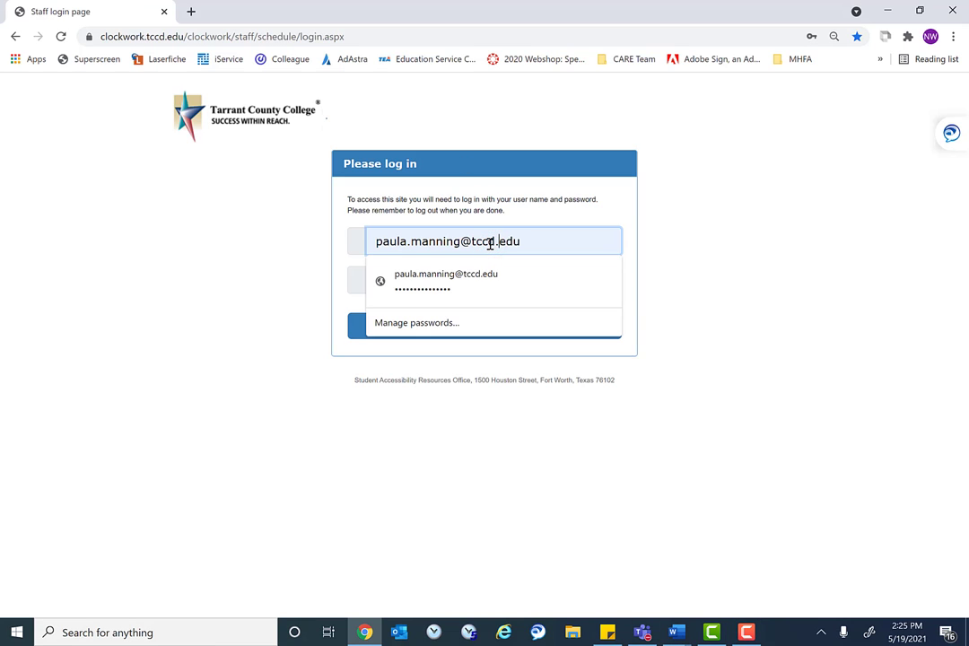
key("BackSpace")
key("BackSpace")
key("BackSpace")
key("BackSpace")
key("BackSpace")
key("BackSpace")
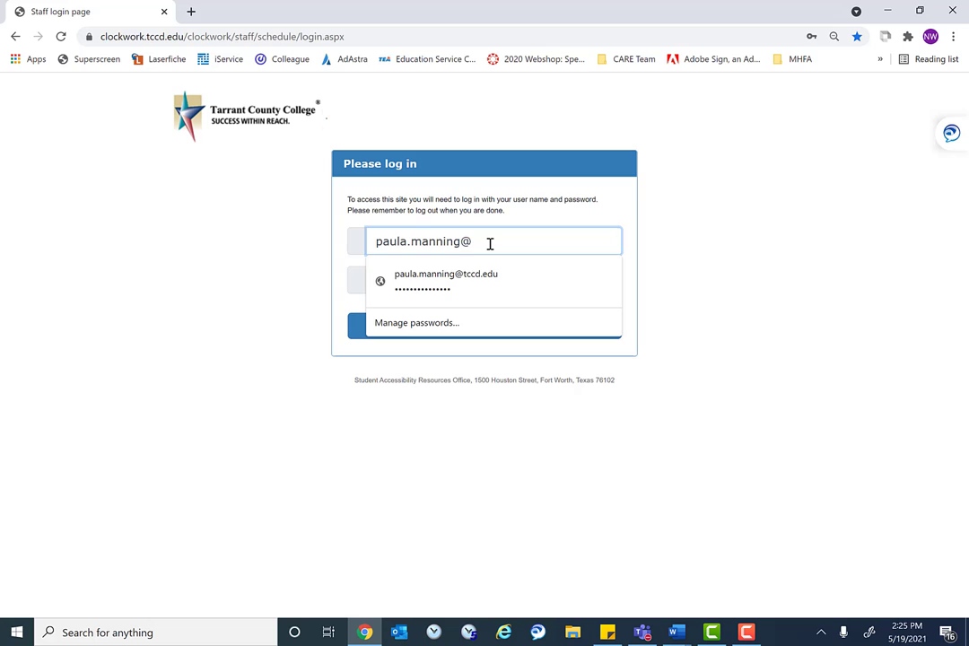
key("Tab")
type("••••••••")
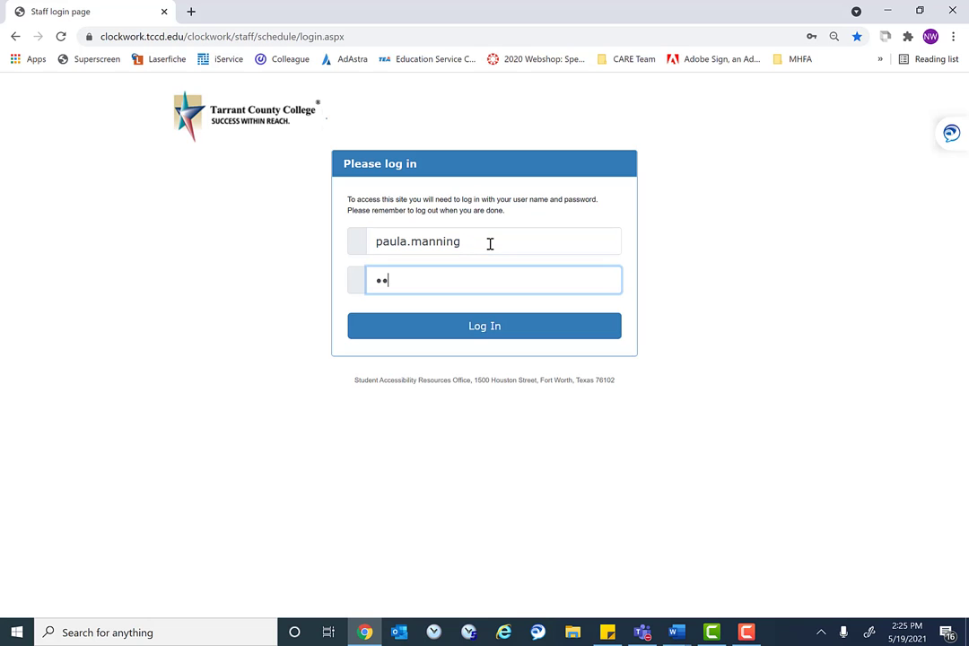
left_click(490, 334)
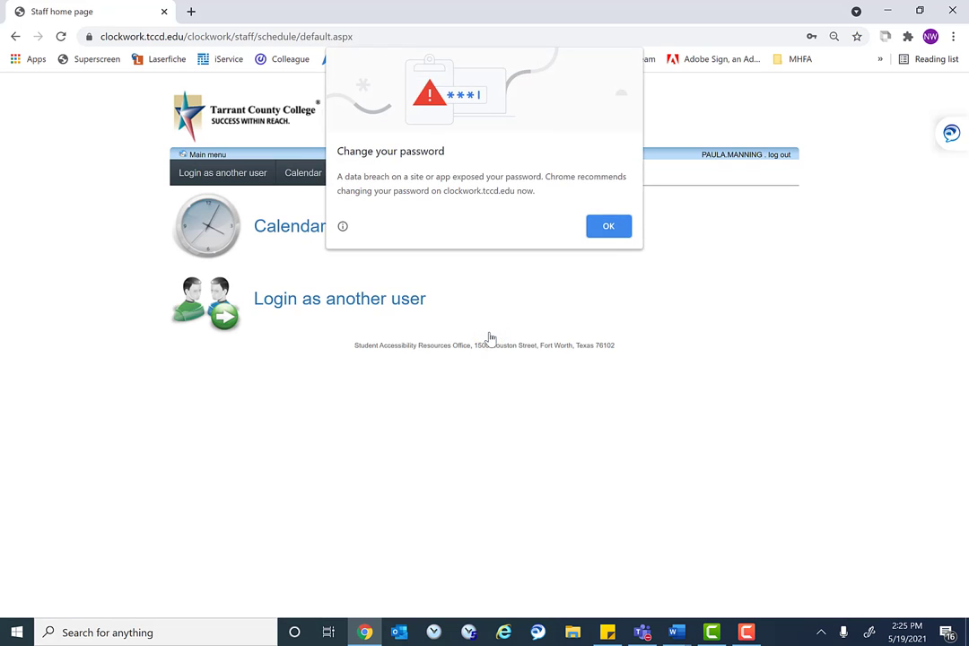
left_click(607, 227)
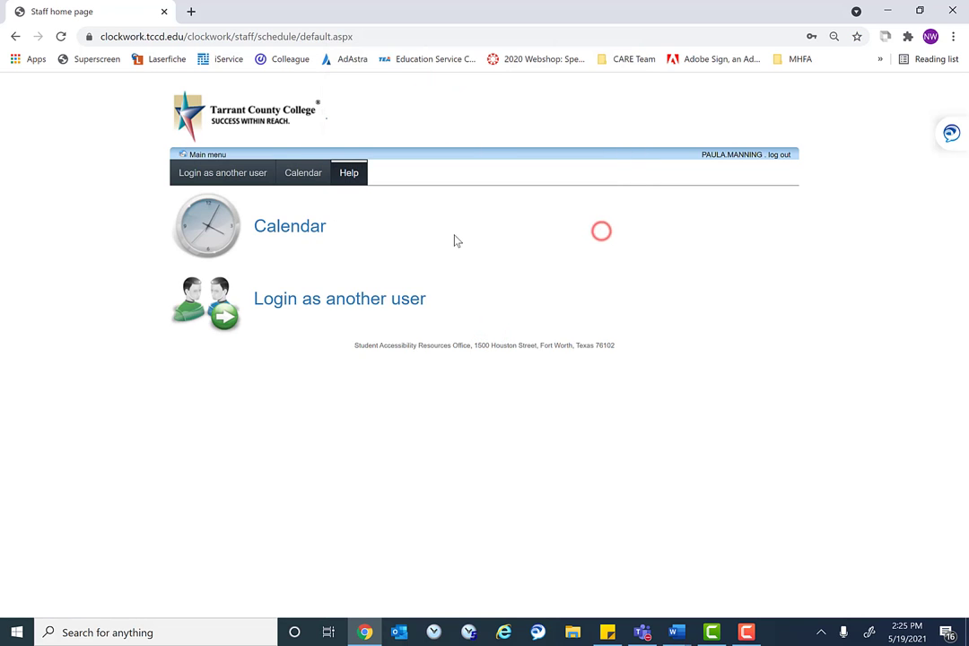
Start a Student login as another user and enter the student's number
left_click(351, 303)
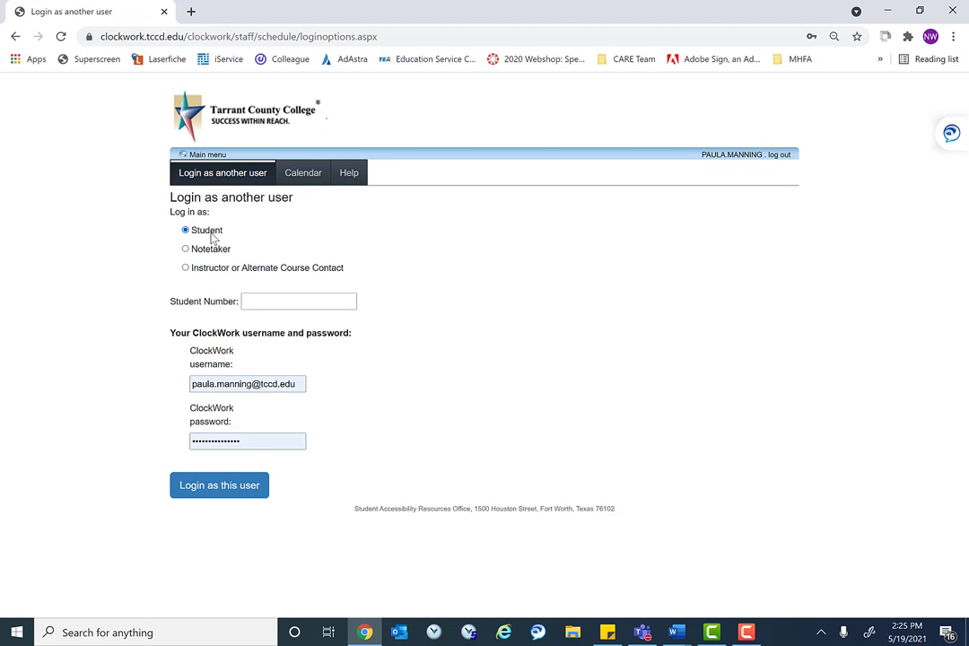
left_click(281, 300)
type("1760298")
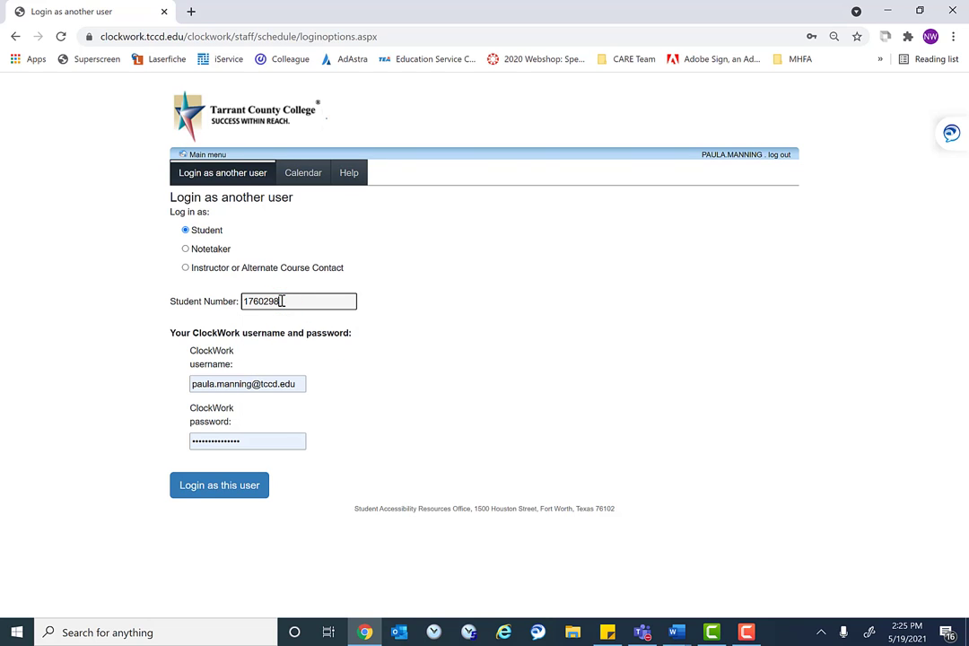
Enter the trimmed staff username and the password to log in as that student
left_click(297, 384)
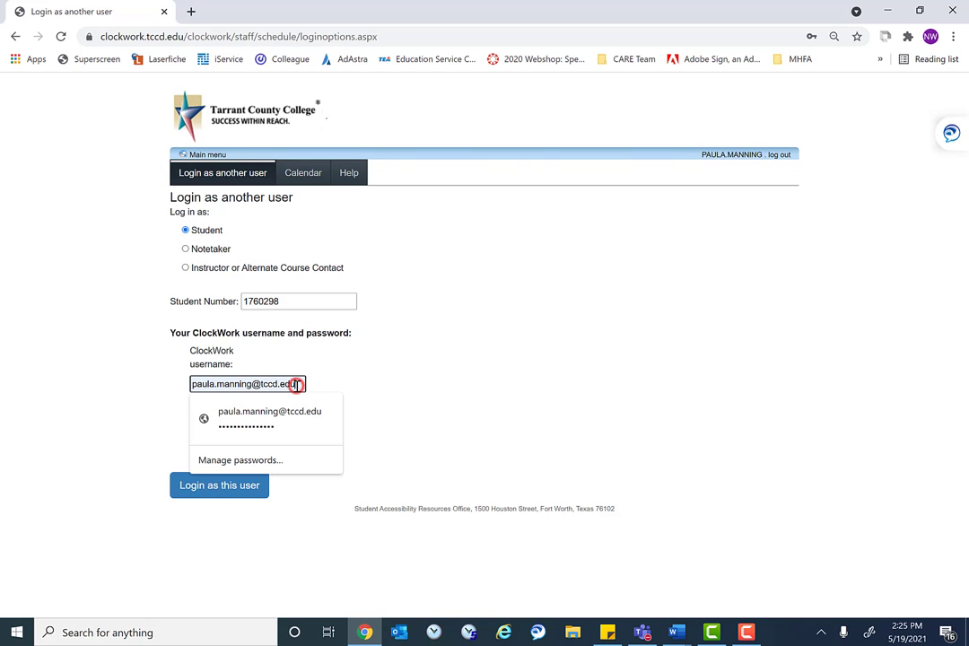
key("BackSpace")
key("BackSpace")
key("BackSpace")
key("BackSpace")
key("BackSpace")
key("BackSpace")
key("BackSpace")
key("Tab")
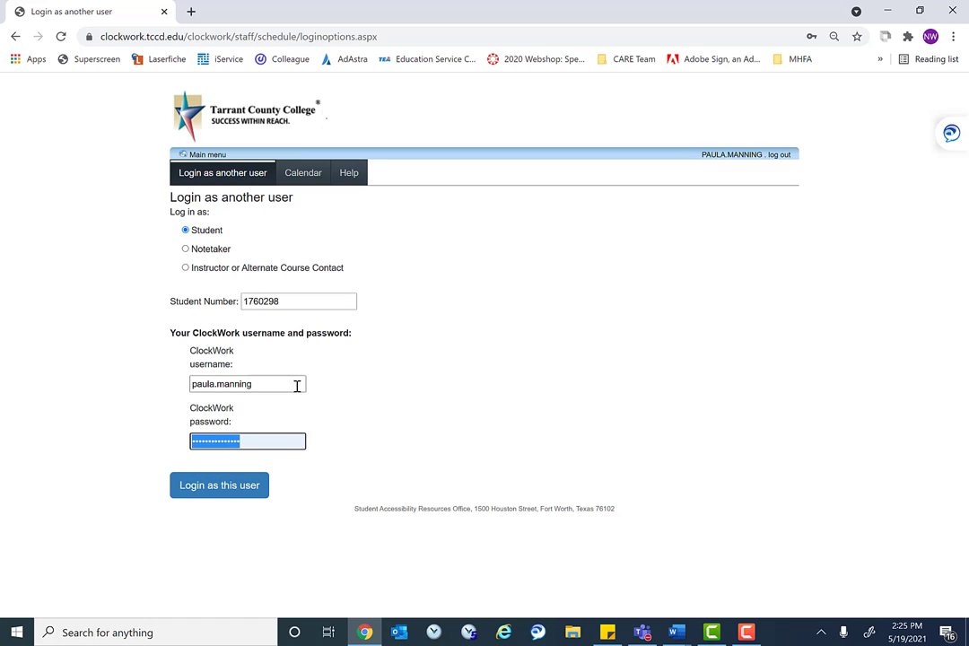
key("BackSpace")
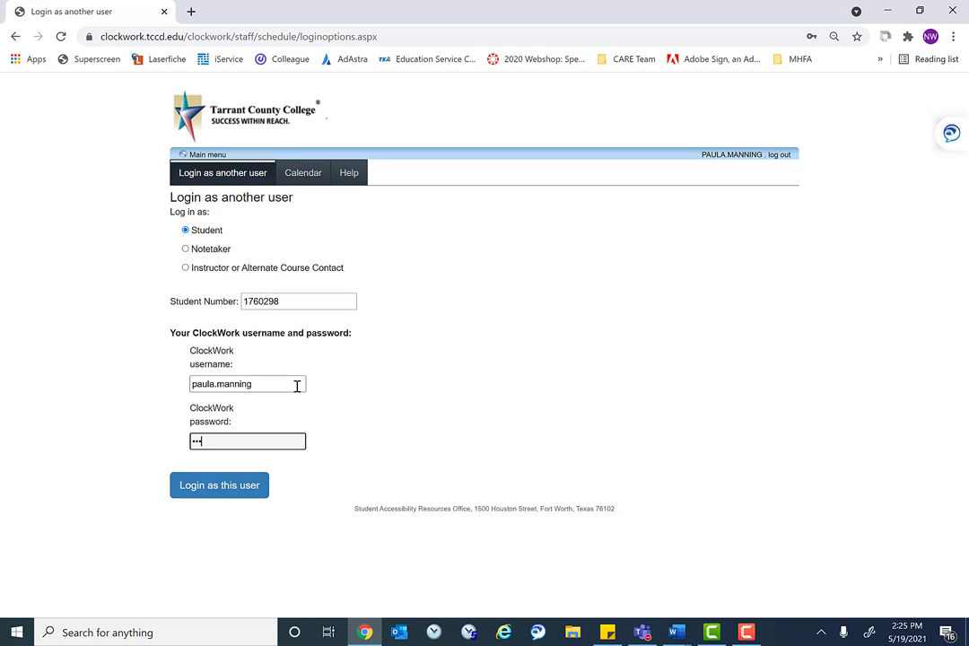
type("••••••••")
left_click(233, 495)
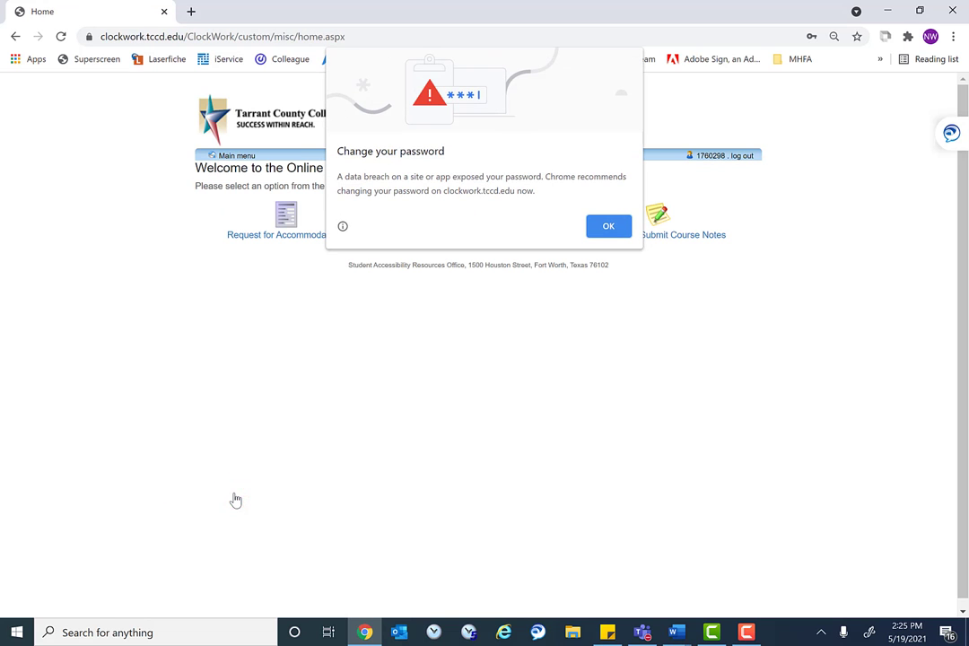
left_click(611, 229)
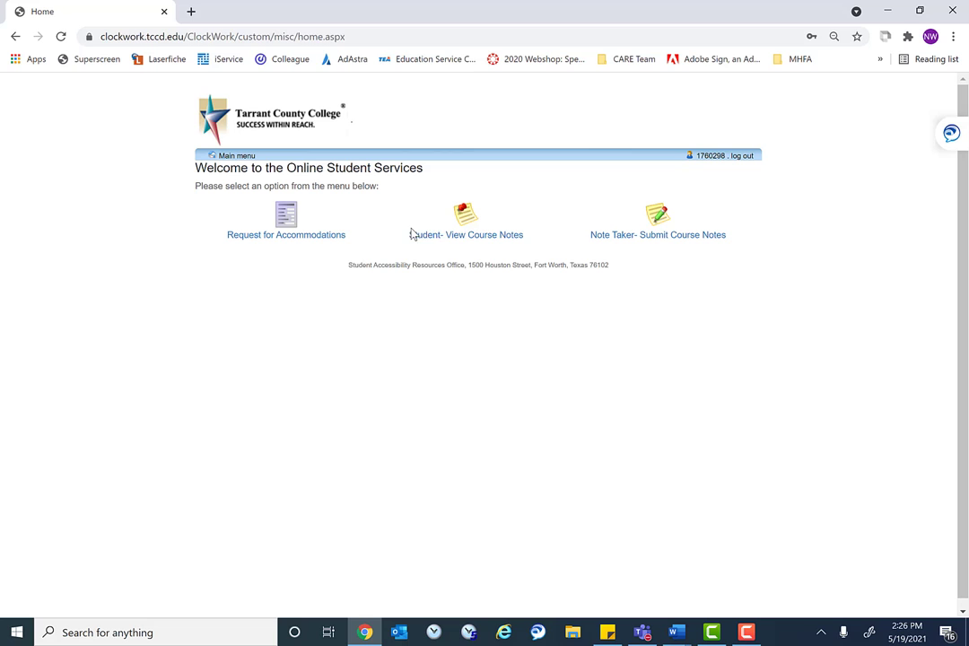
Open the student's Spring Session 2021 courses and the lecture notes for MATH 1351 38725
left_click(472, 238)
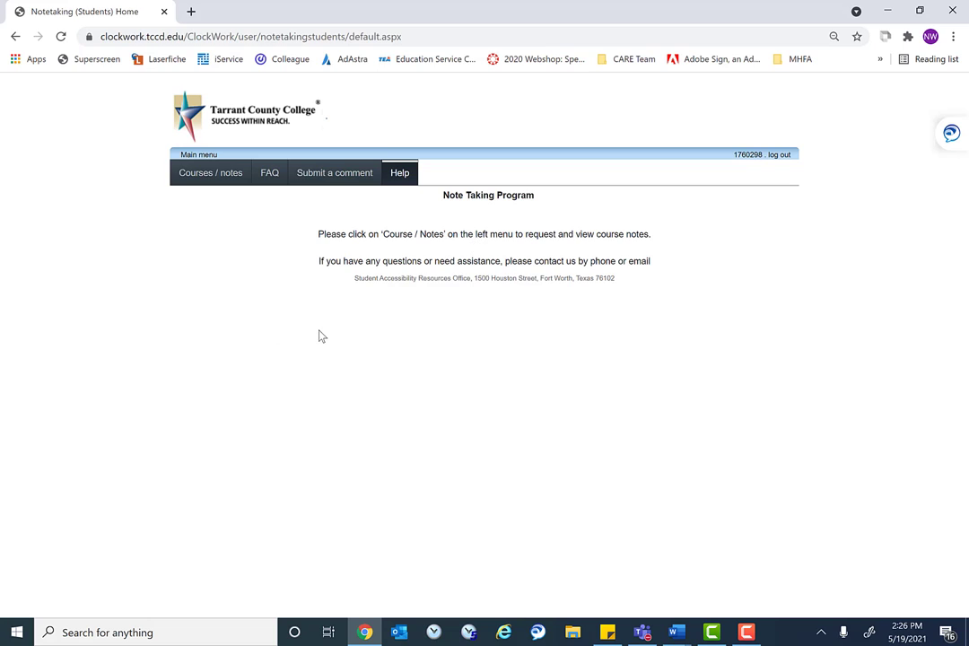
left_click(224, 175)
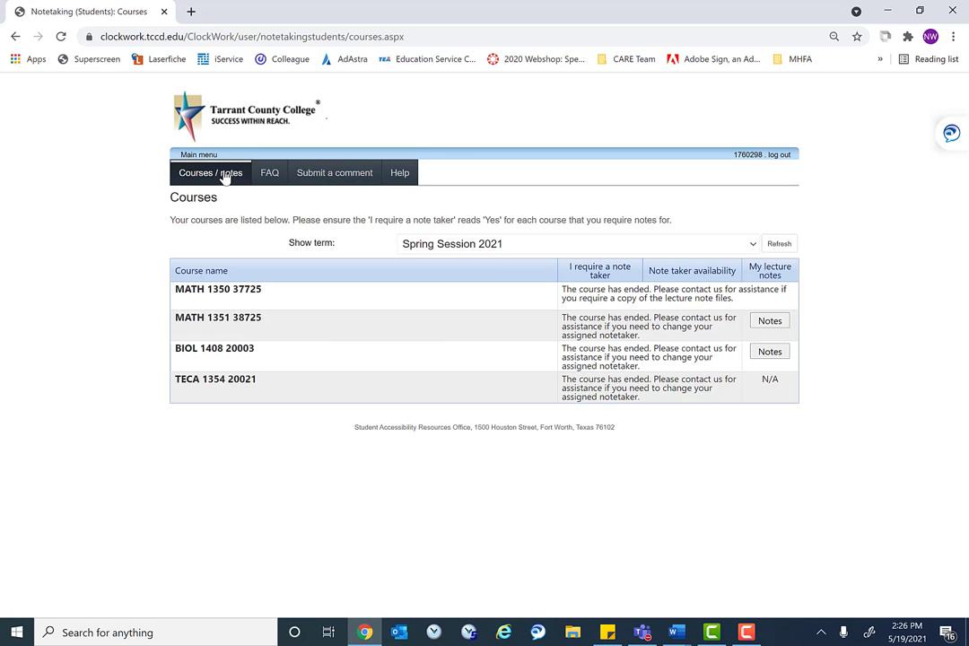
left_click(477, 249)
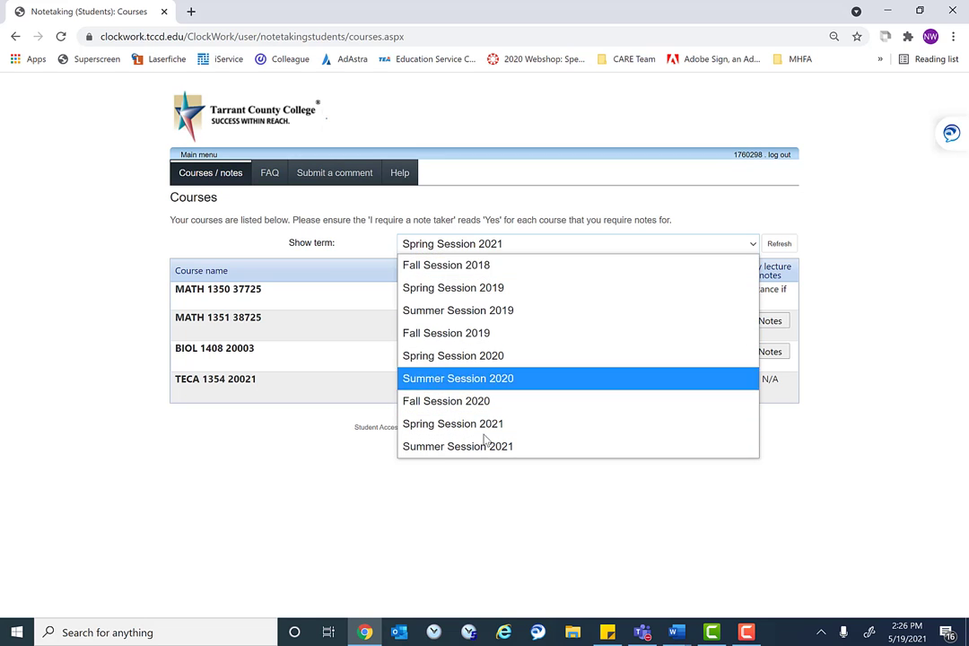
left_click(544, 206)
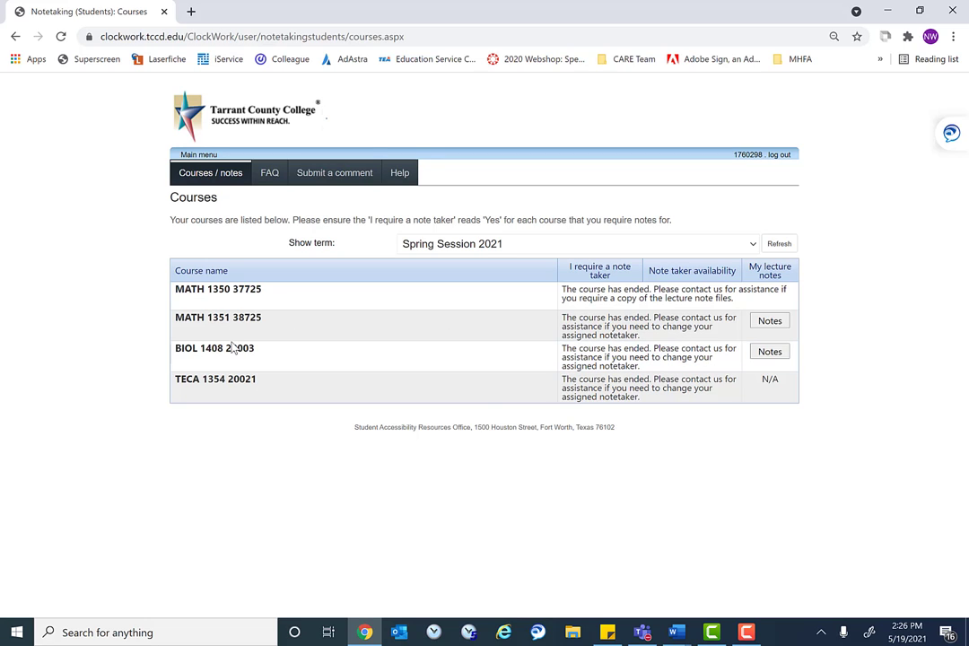
left_click(768, 324)
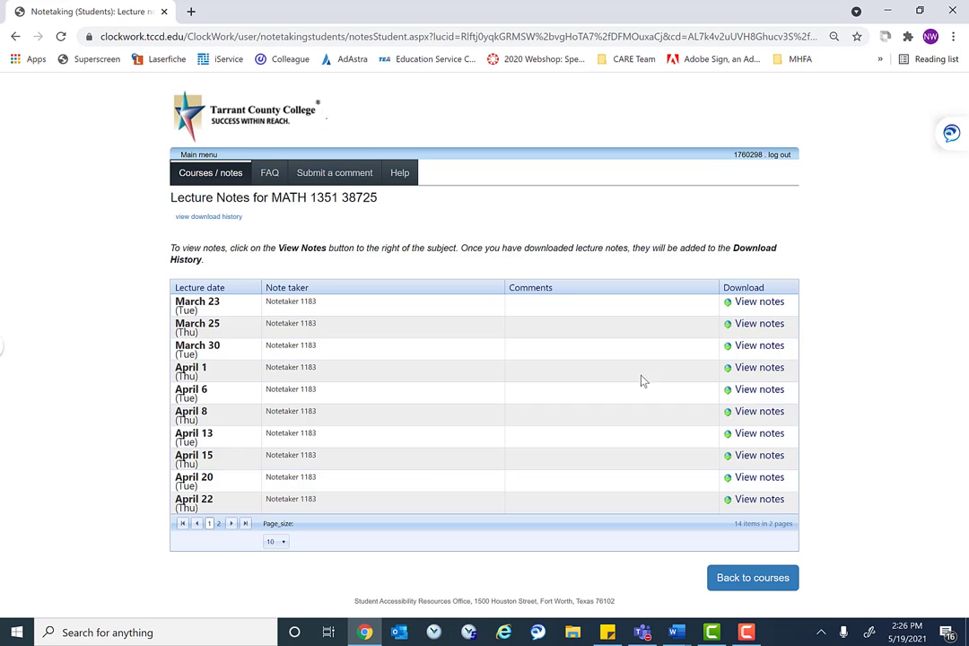
View the March 23 lecture notes PDF, then return to the student's courses list
left_click(761, 305)
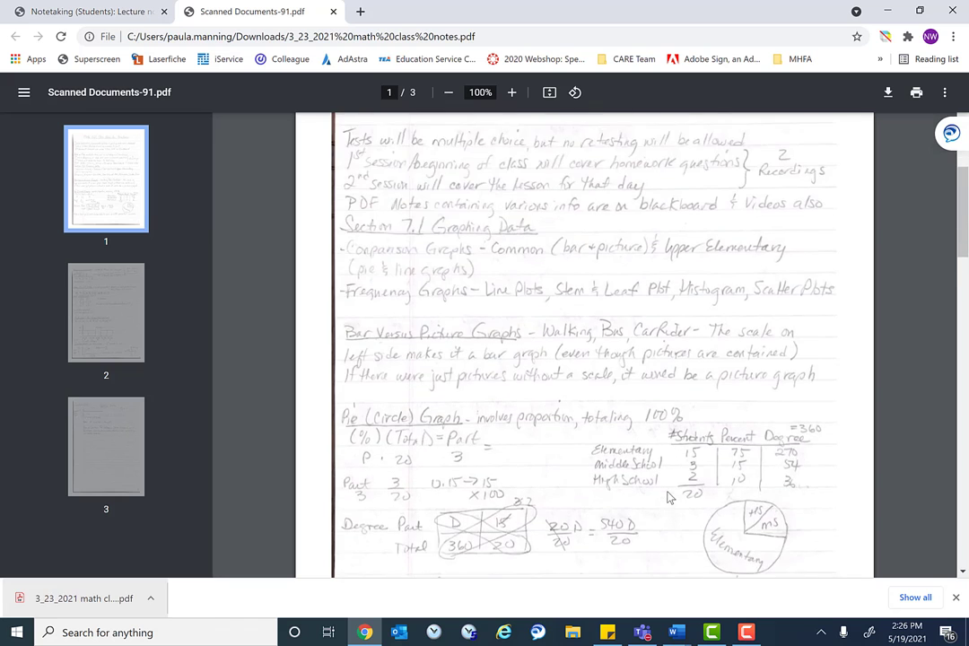
scroll(668, 498, "down", 2)
left_click(103, 11)
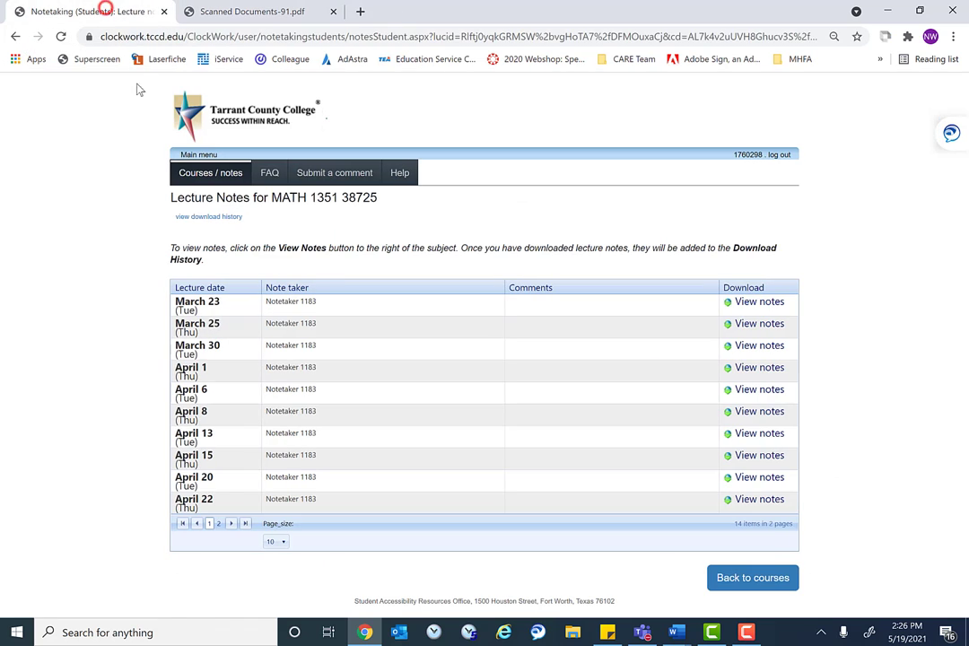
left_click(202, 172)
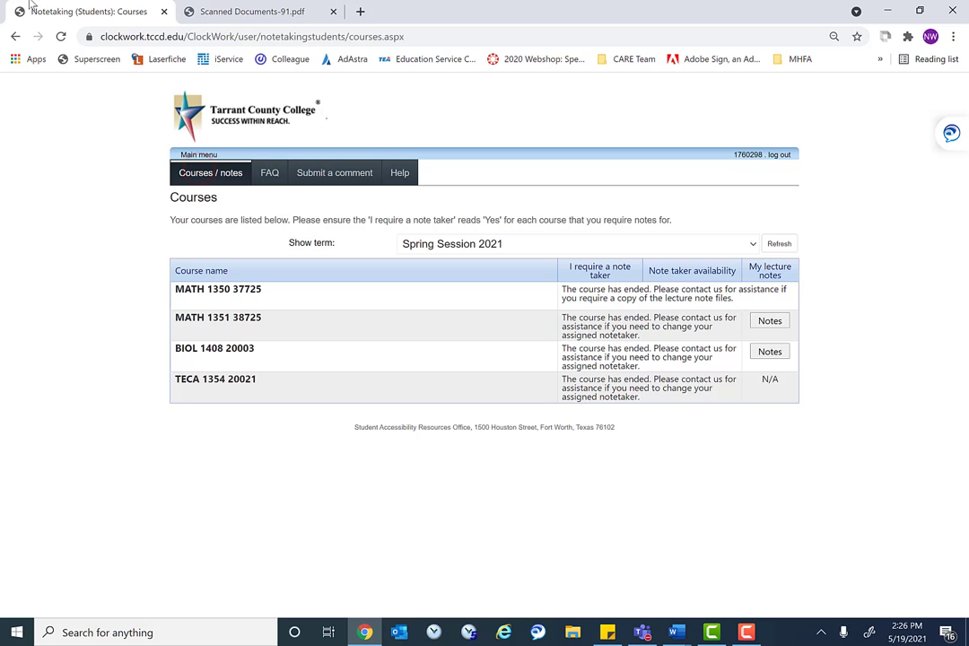
Go back to the MATH 1351 notes list and view its download history
left_click(15, 36)
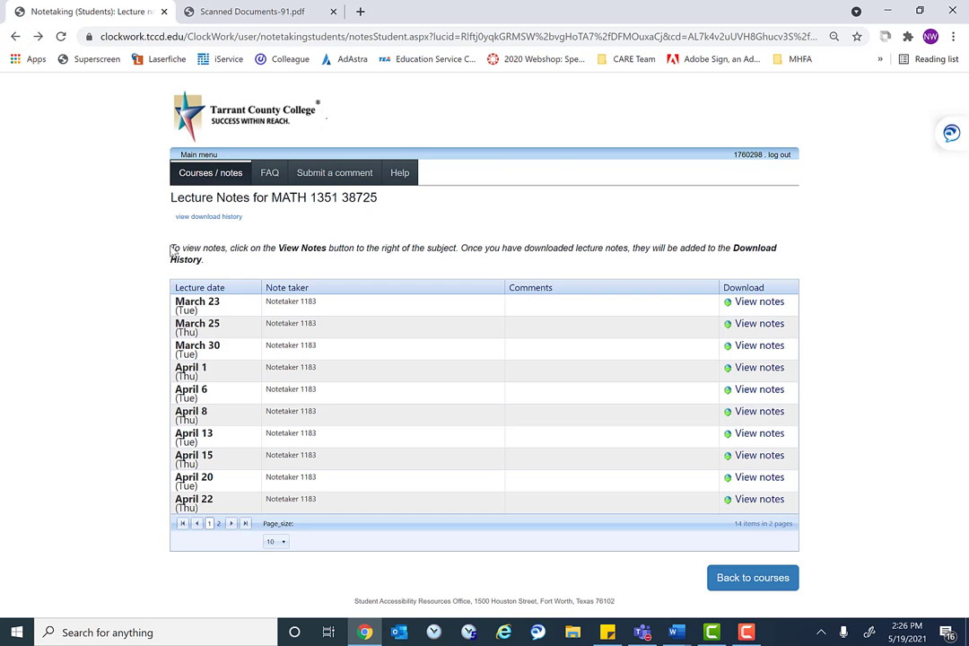
left_click(190, 219)
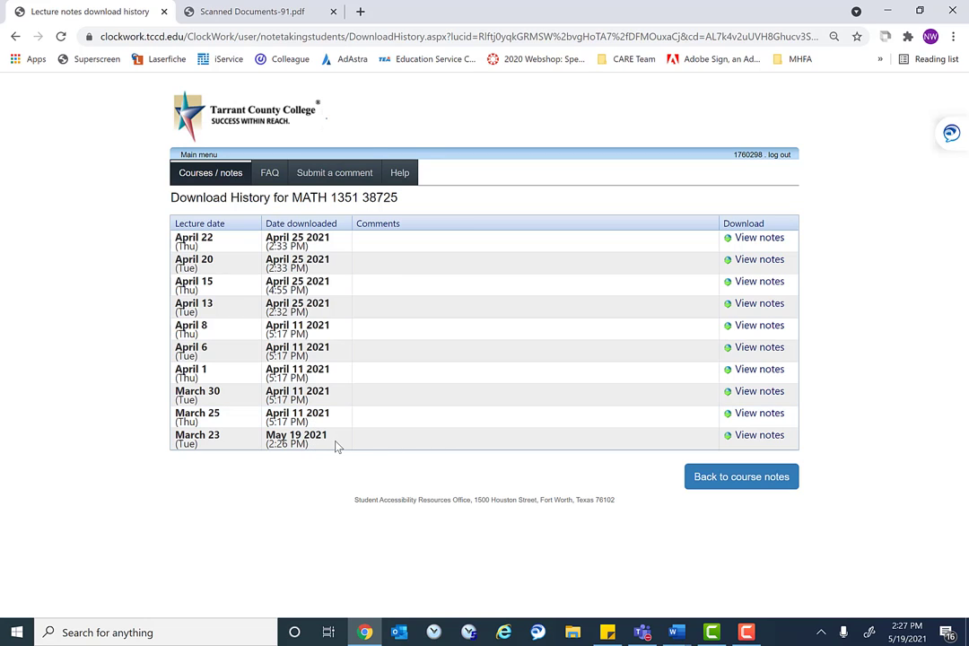
Return to the student's Spring Session 2021 courses list and begin logging out
left_click(207, 172)
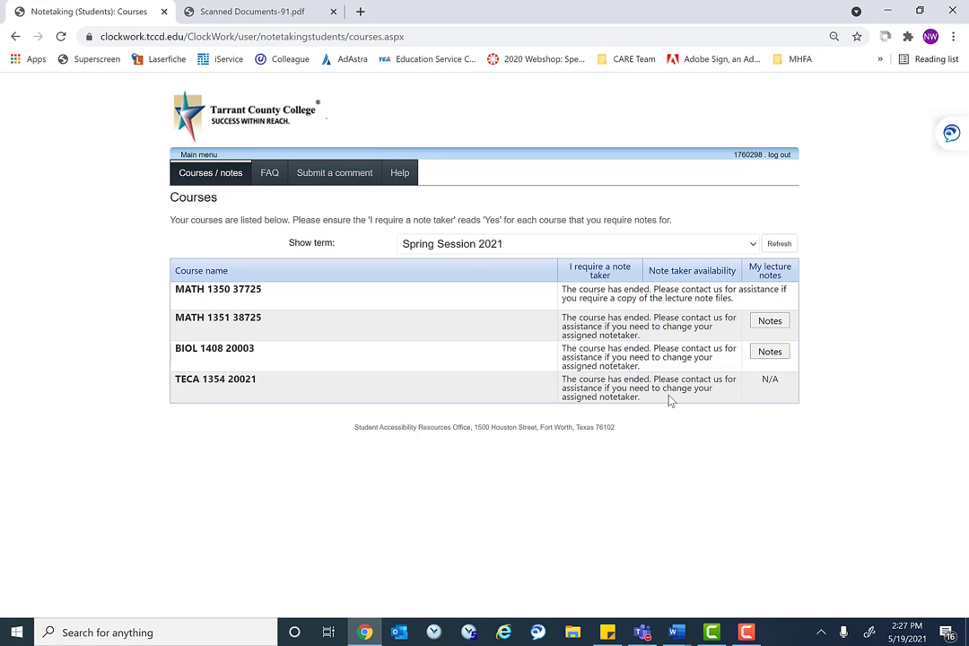
left_click(222, 383)
Log out of the student account and log in as the notetaker picked from username suggestions
left_click(778, 156)
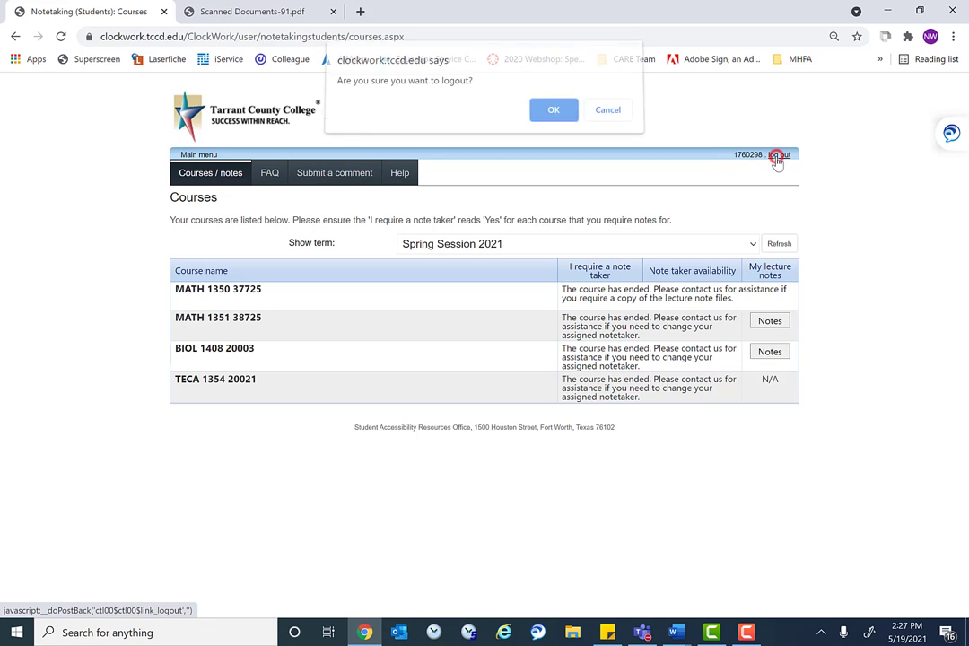
left_click(567, 117)
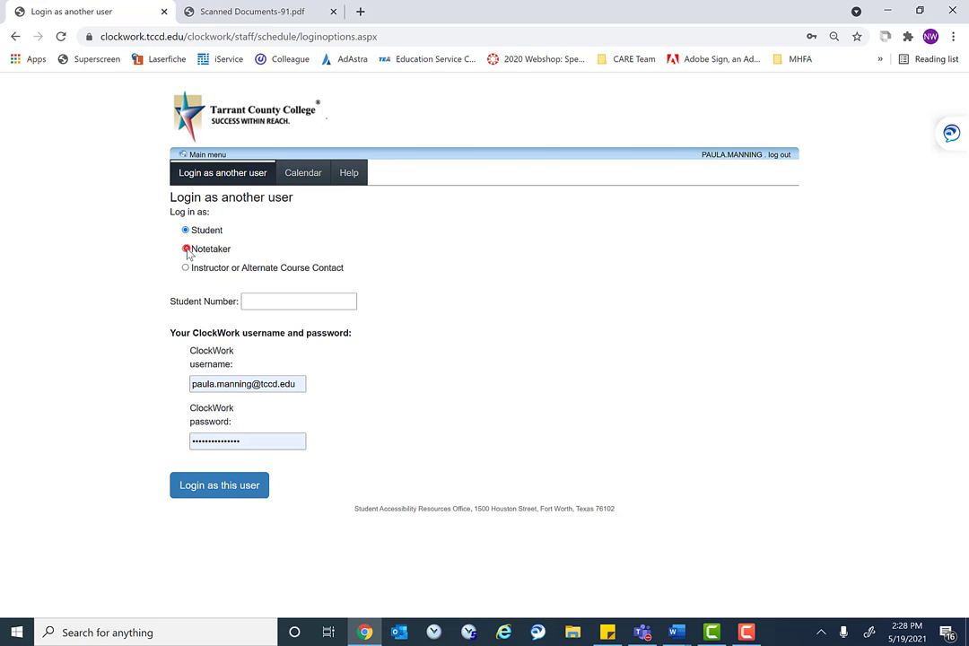
left_click(187, 249)
left_click(330, 301)
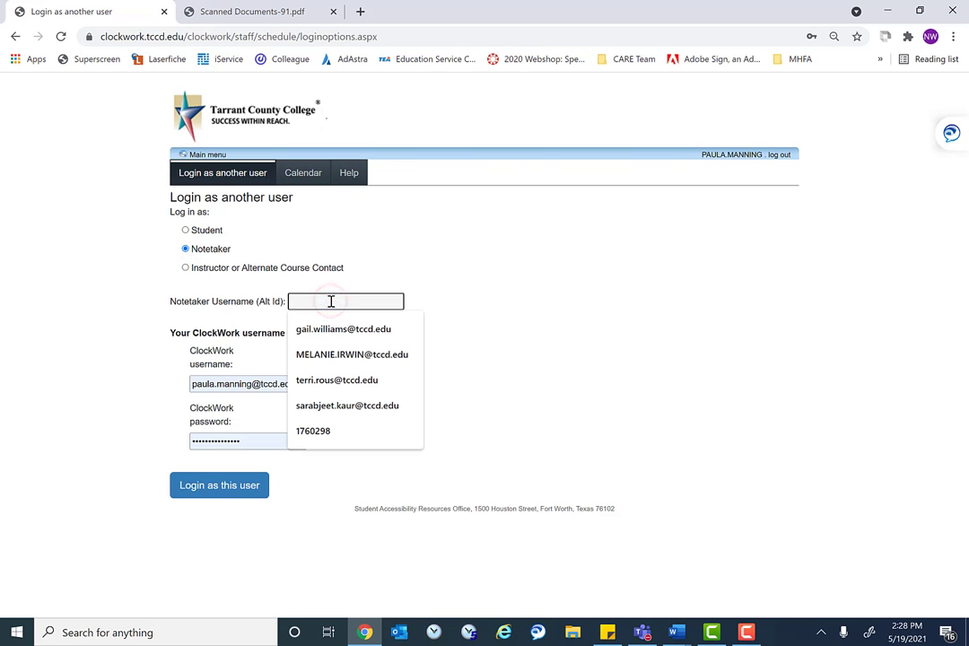
left_click(346, 330)
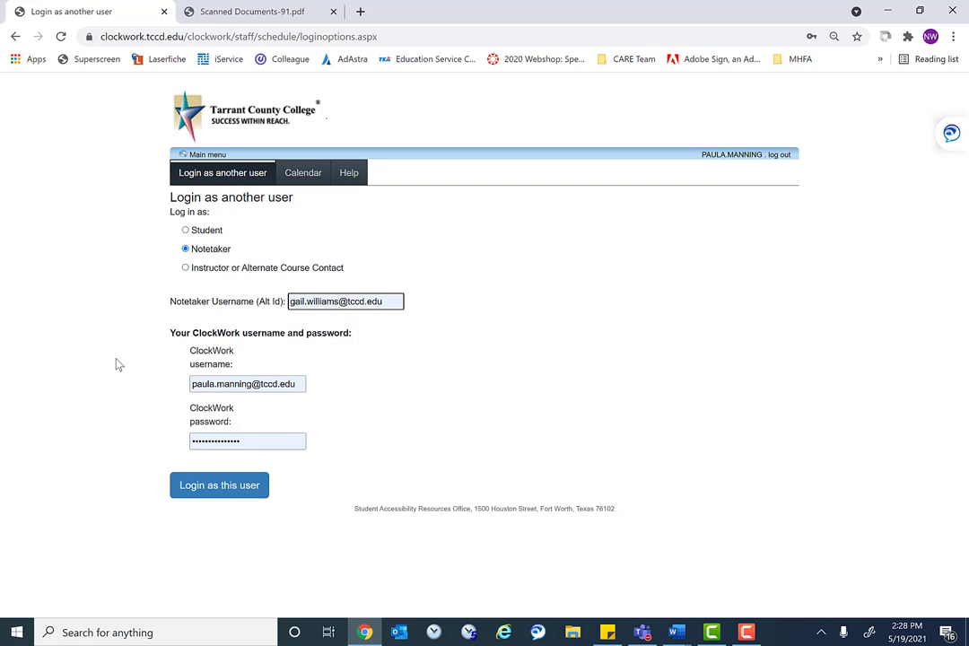
left_click(297, 383)
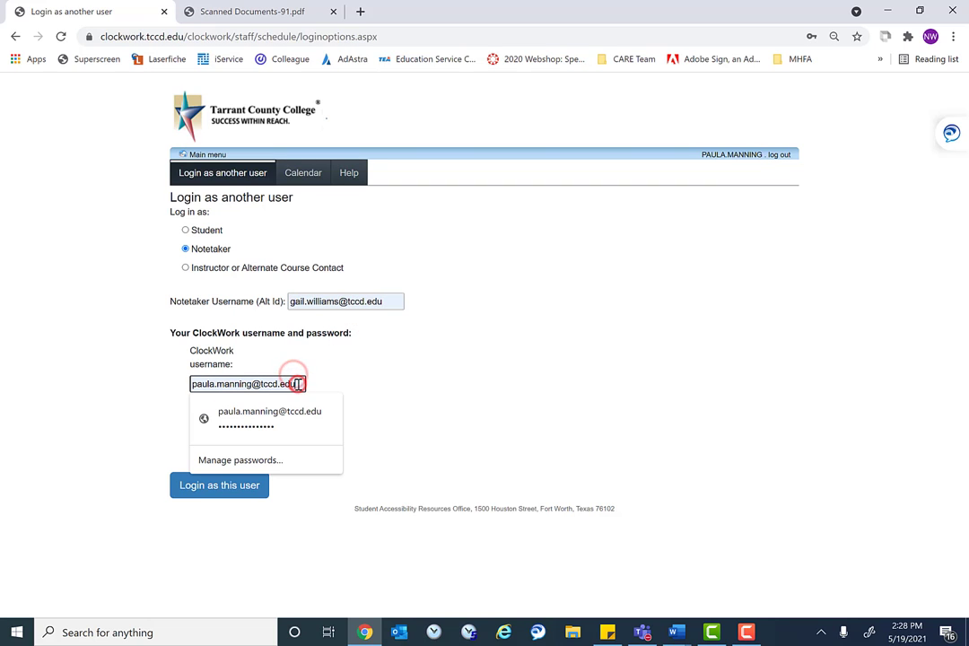
key("BackSpace")
key("BackSpace")
key("BackSpace")
key("BackSpace")
key("BackSpace")
key("BackSpace")
key("BackSpace")
key("BackSpace")
key("BackSpace")
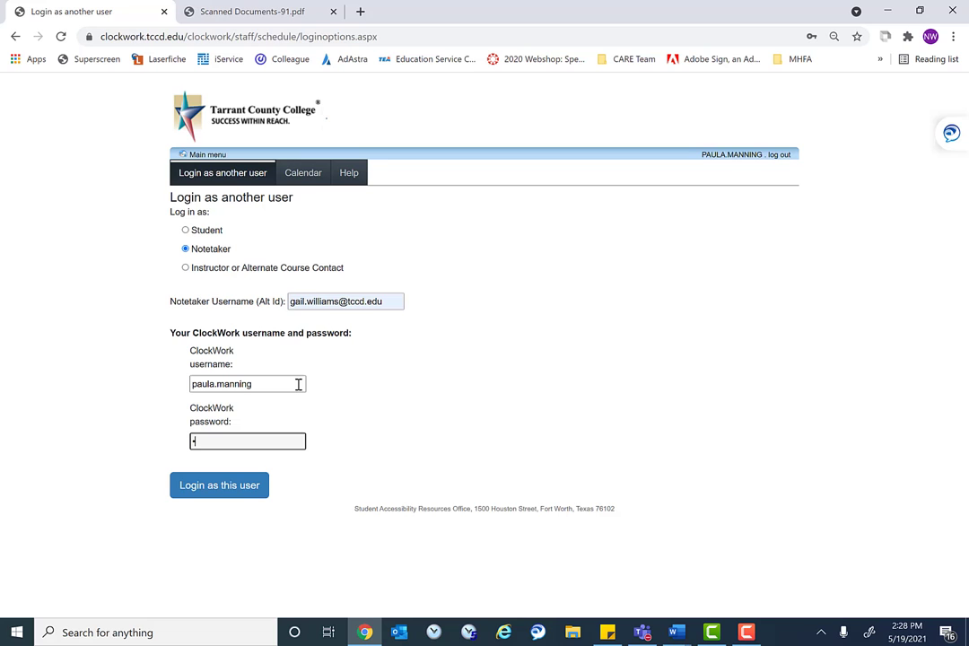
type("••••")
left_click(242, 493)
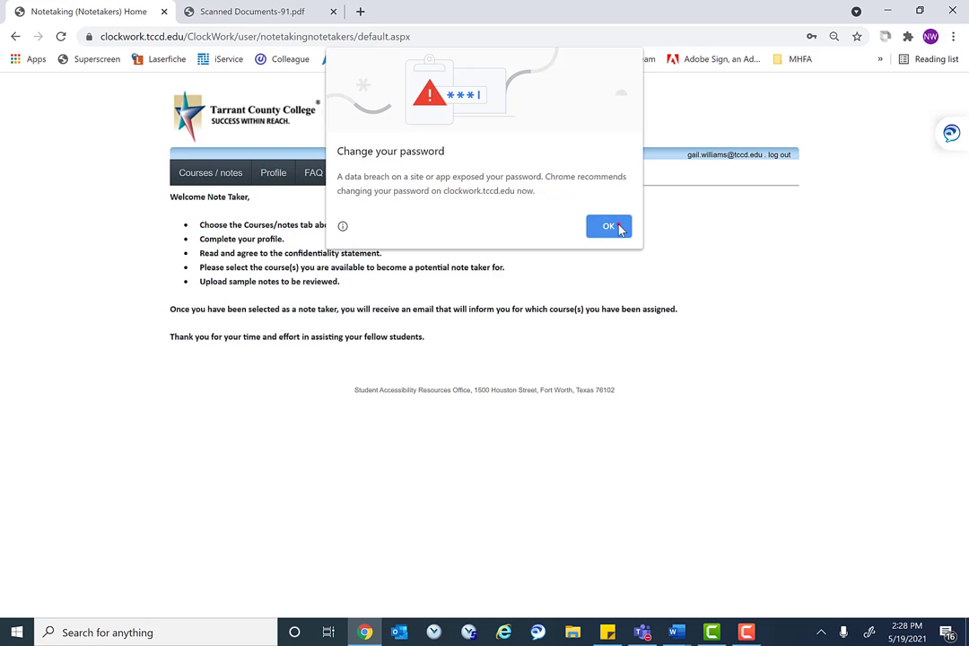
Show the notetaker's courses with Spring Session 2021 kept as the term
left_click(618, 225)
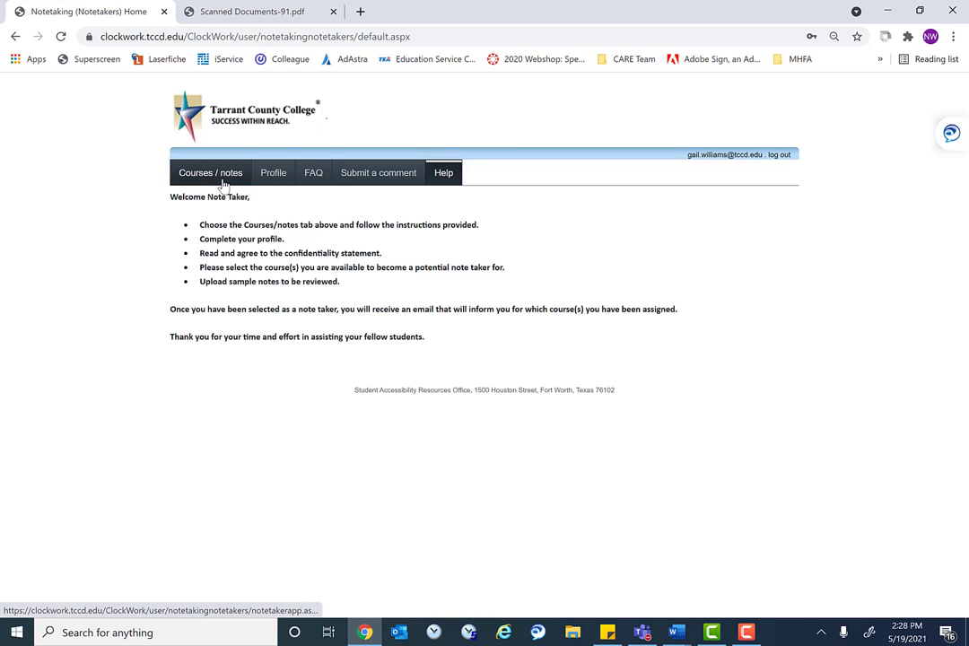
left_click(223, 181)
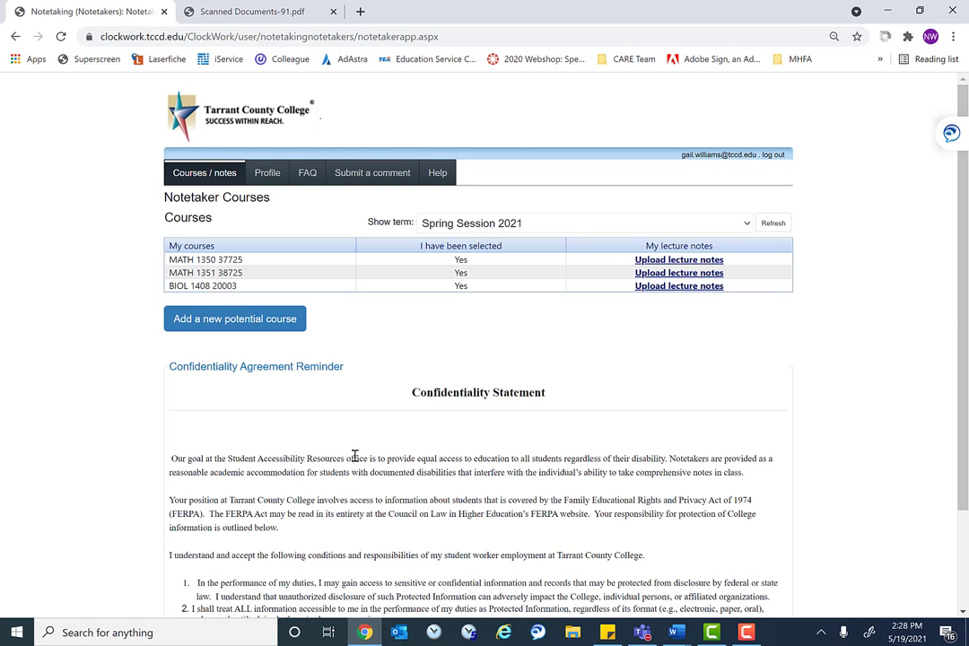
left_click(476, 226)
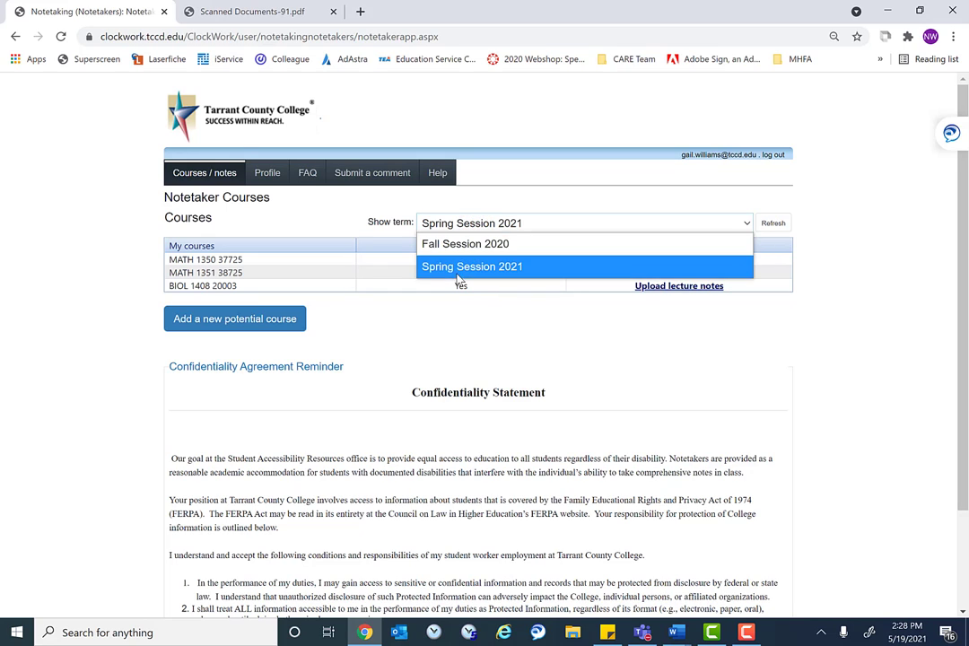
left_click(457, 221)
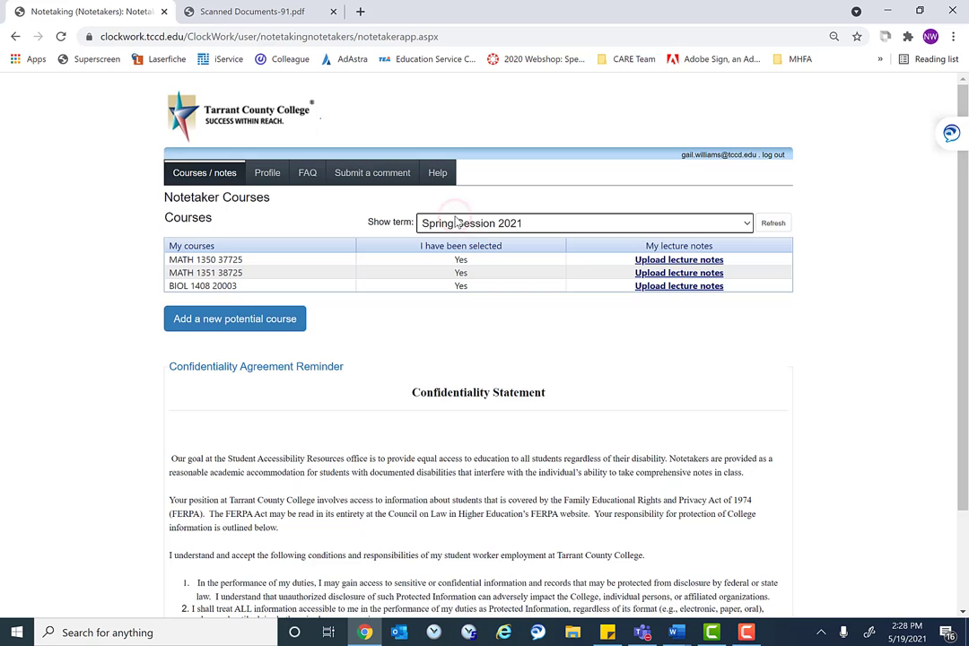
scroll(526, 444, "down", 1)
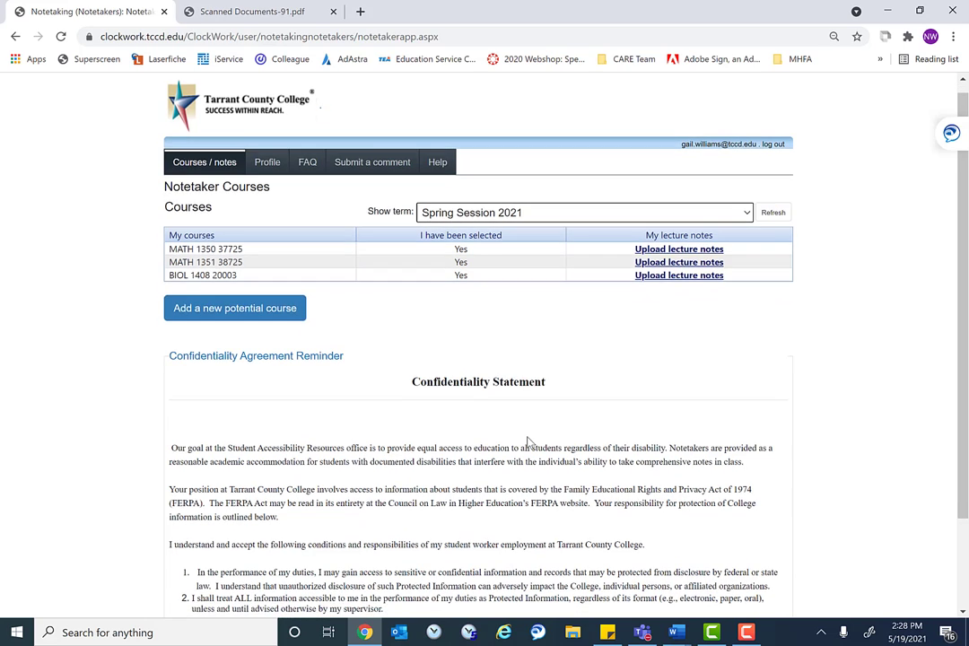
scroll(529, 442, "down", 1)
scroll(529, 441, "up", 2)
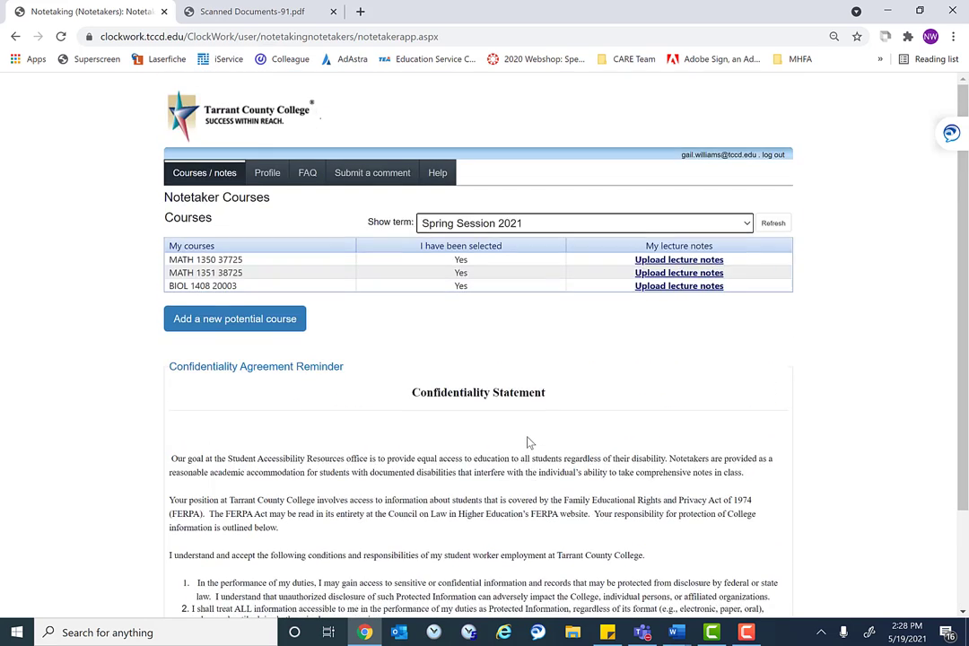
scroll(528, 441, "down", 2)
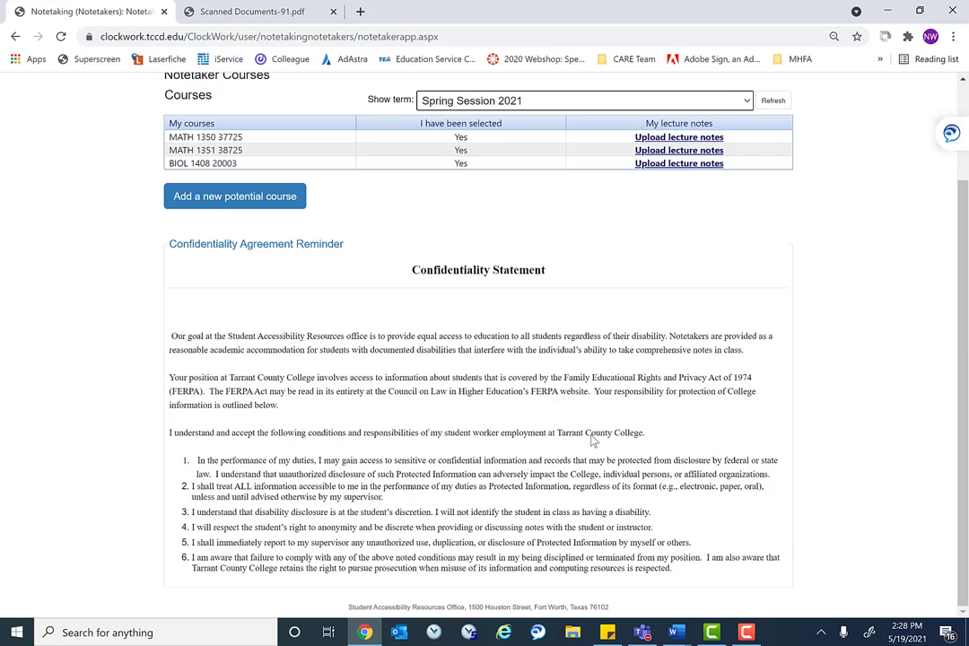
scroll(580, 512, "up", 2)
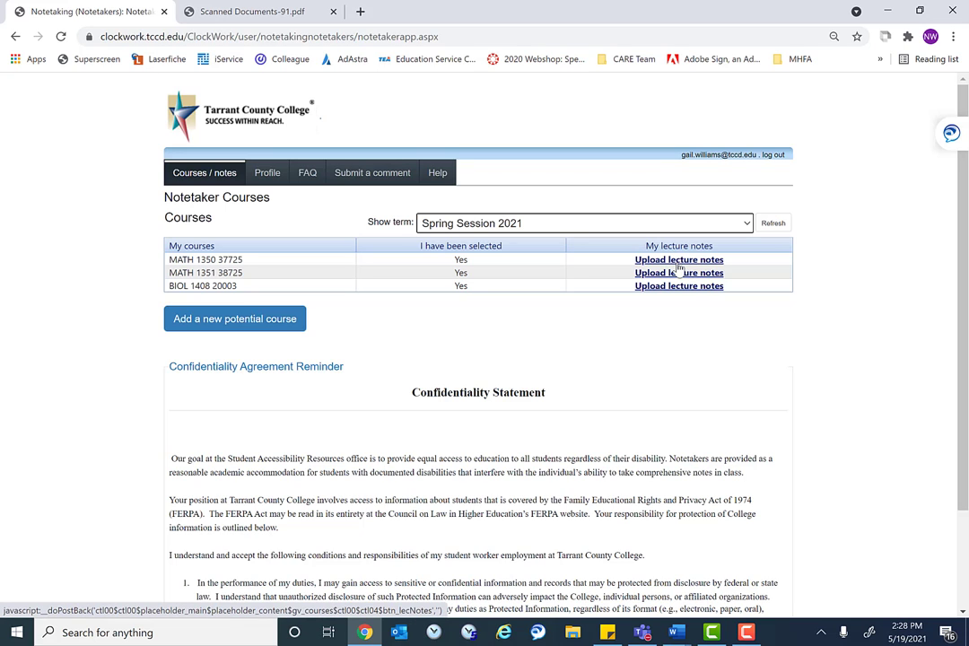
Open the MATH 1350 37725 lecture notes and review the dated lectures from 02-Feb to 10-Mar-2021
left_click(678, 266)
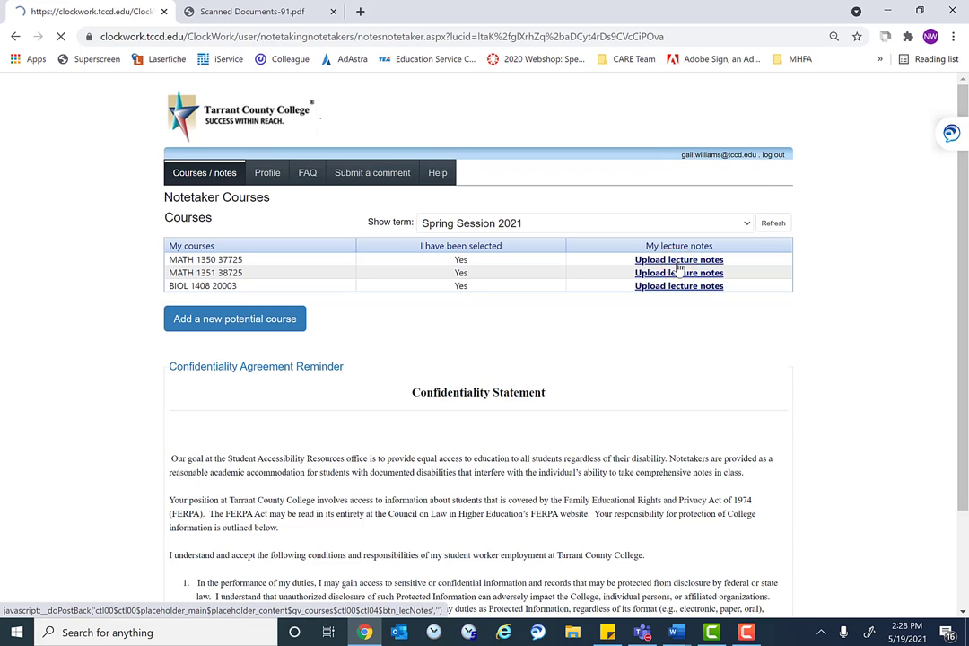
scroll(664, 277, "down", 1)
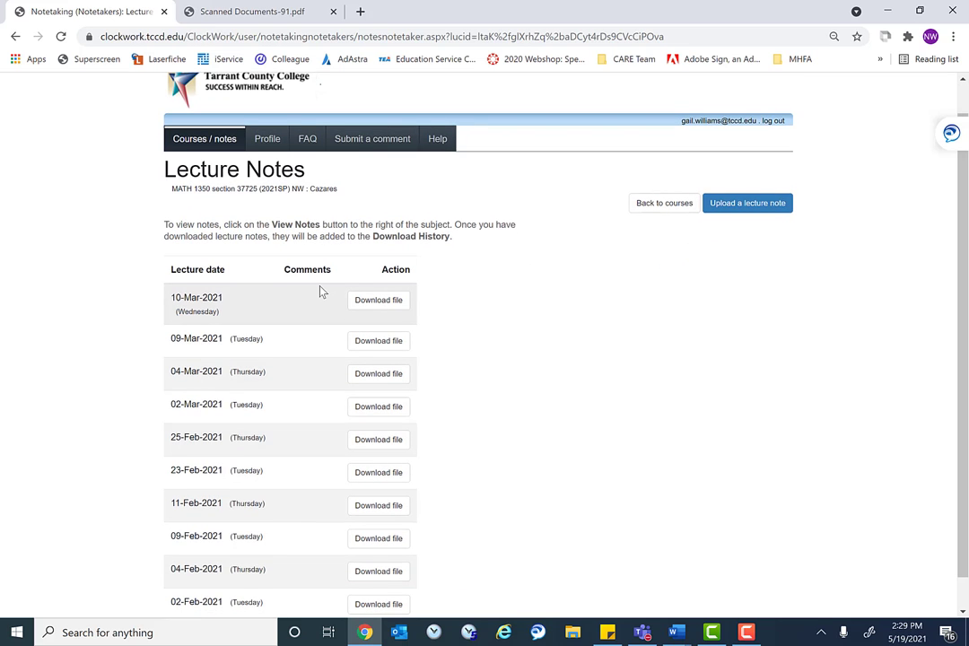
scroll(320, 289, "up", 1)
scroll(320, 289, "down", 2)
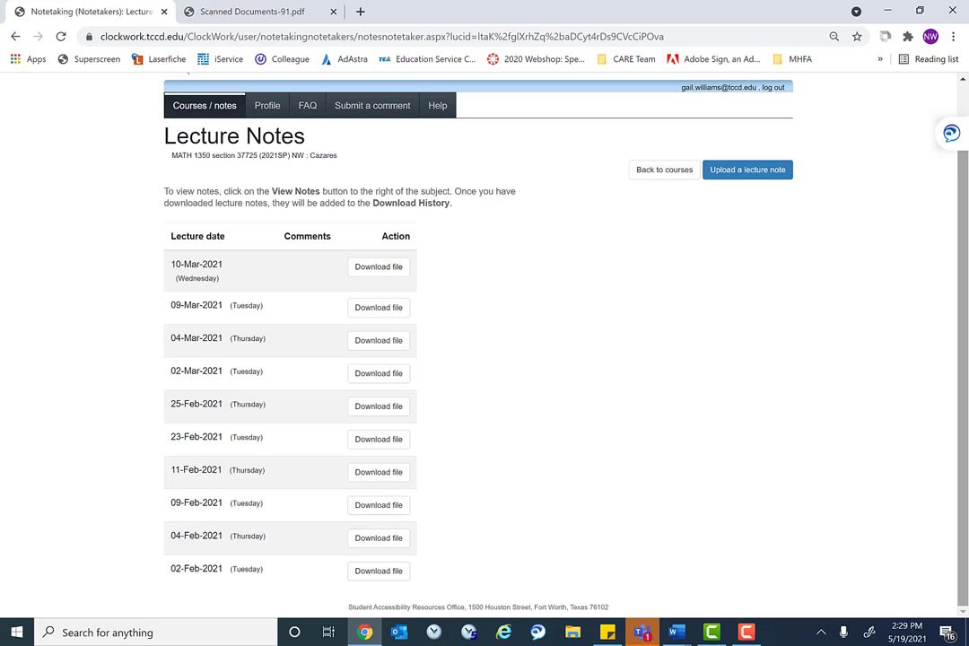
Open the lecture-note upload form, inspect its date, file and Comments fields, then cancel
left_click(736, 177)
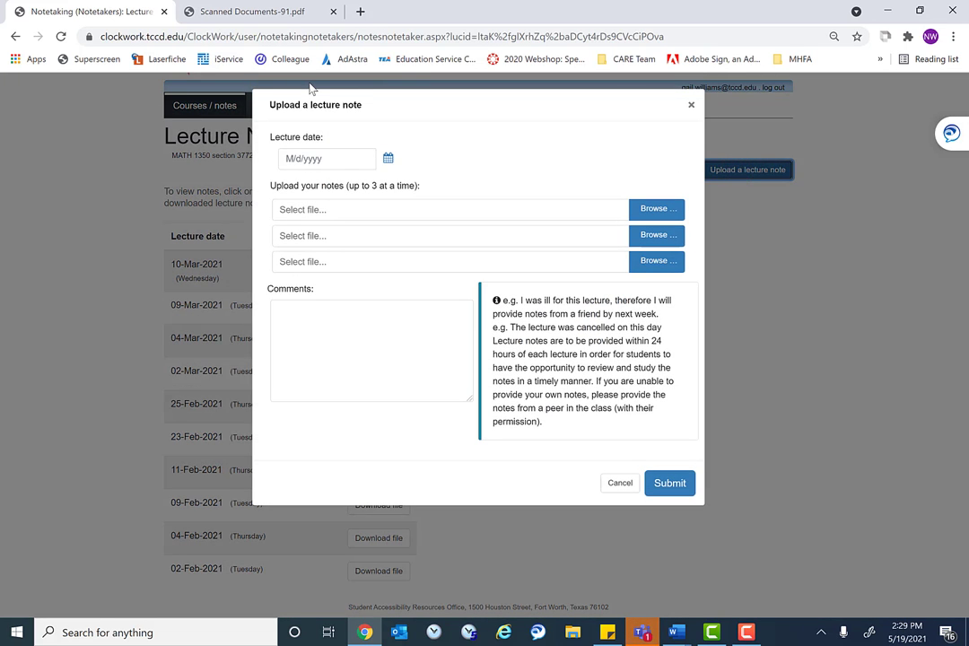
left_click(332, 158)
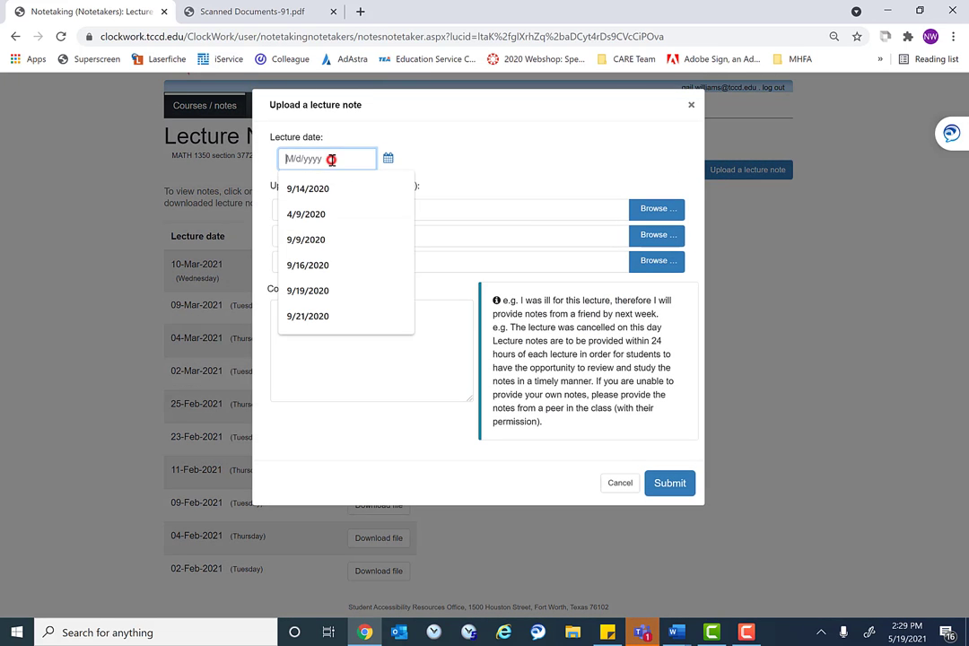
left_click(495, 212)
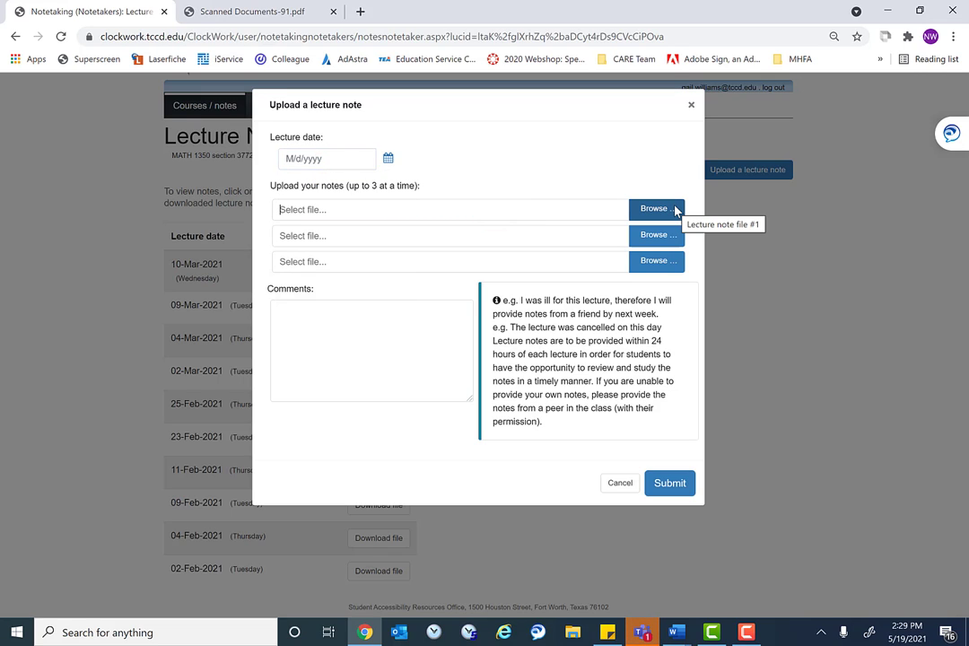
left_click(328, 319)
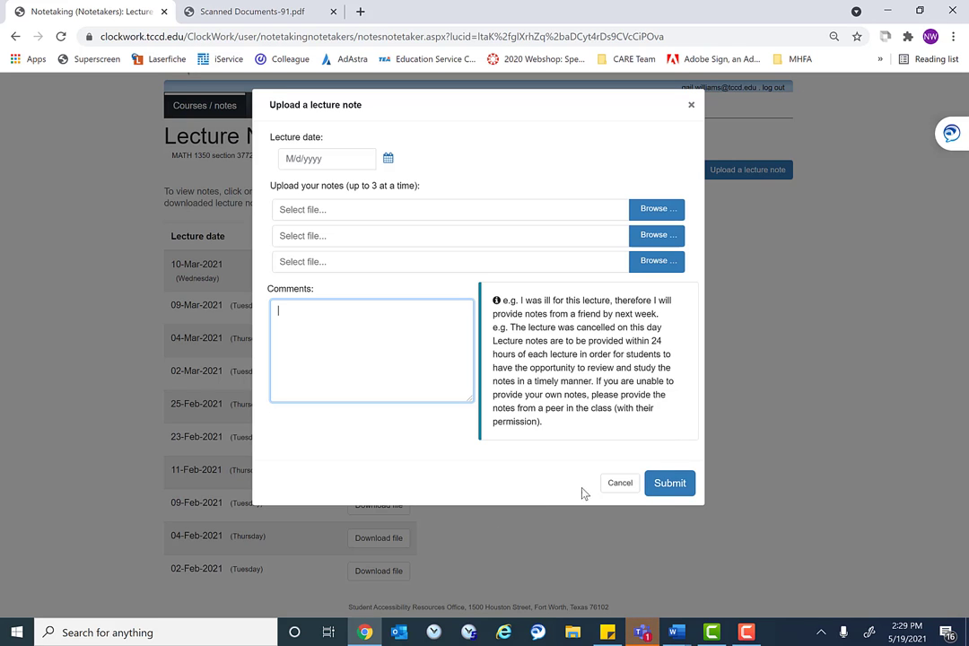
left_click(623, 485)
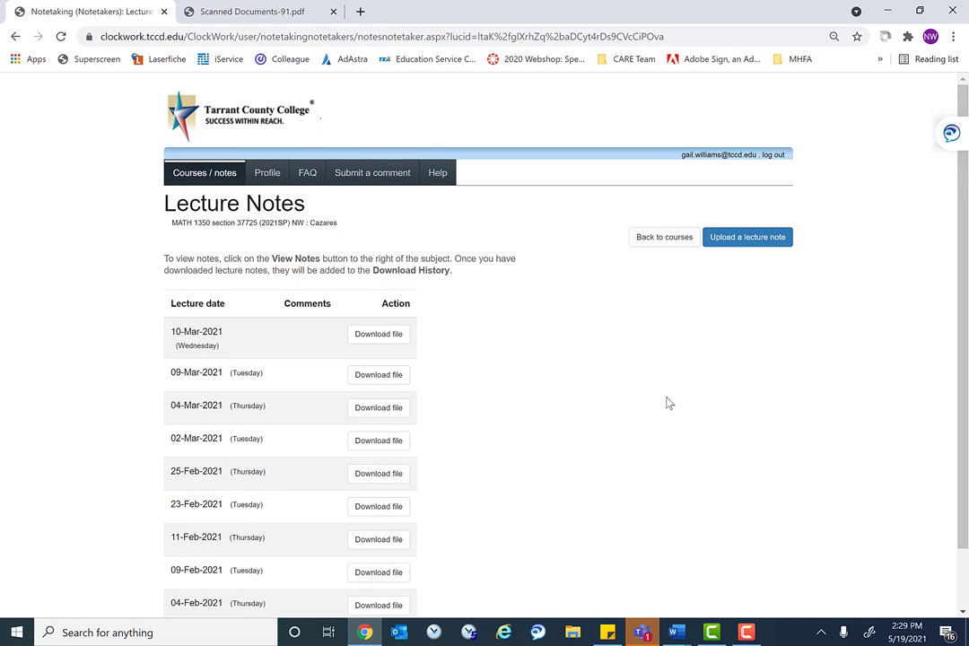
Log out the notetaker, choose the Instructor login option, and paste the instructor's email
left_click(775, 154)
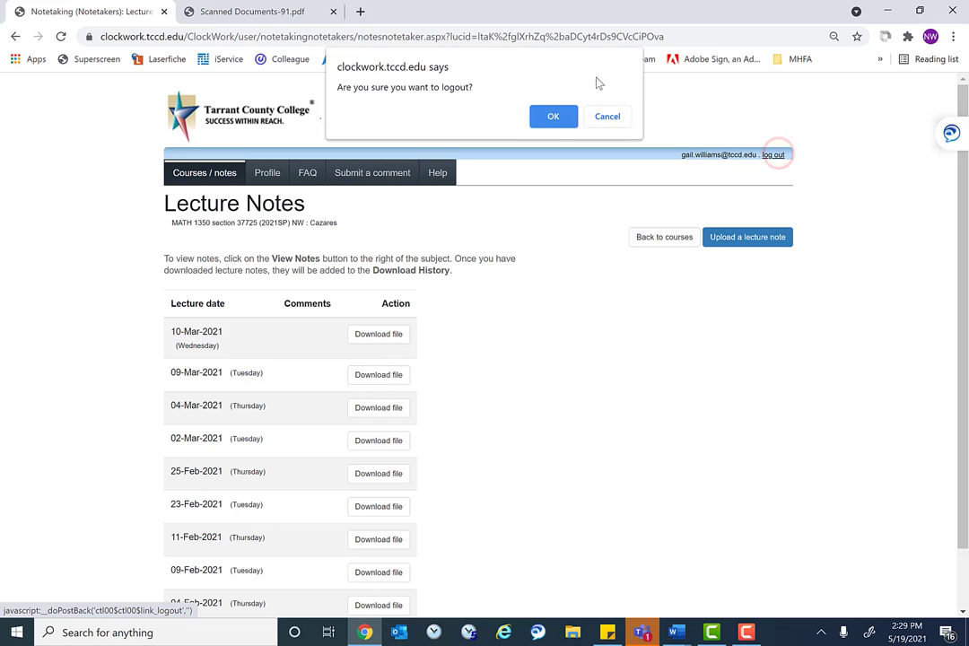
left_click(551, 114)
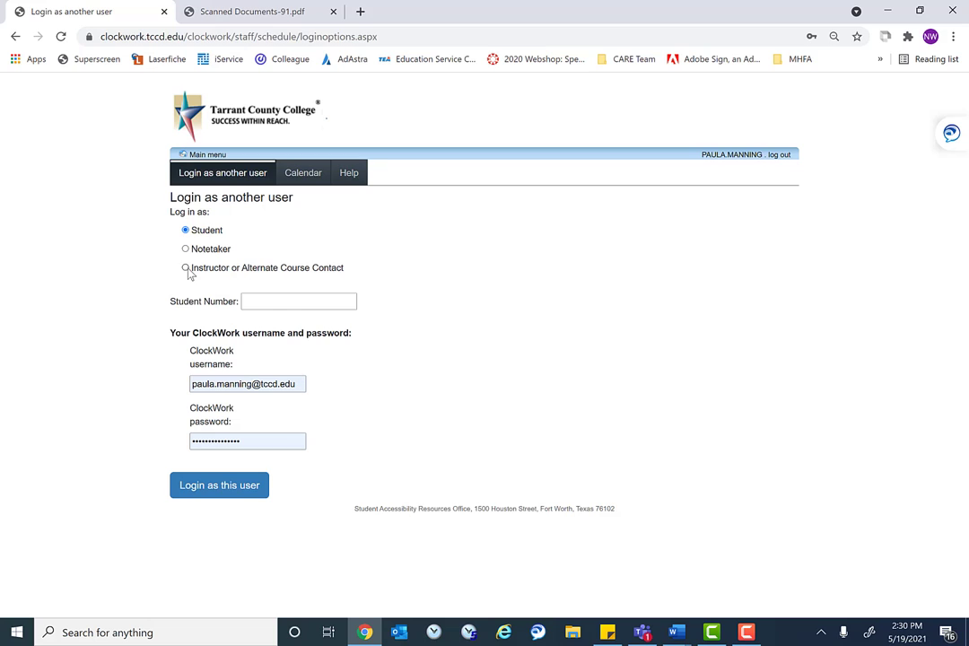
left_click(186, 267)
left_click(362, 302)
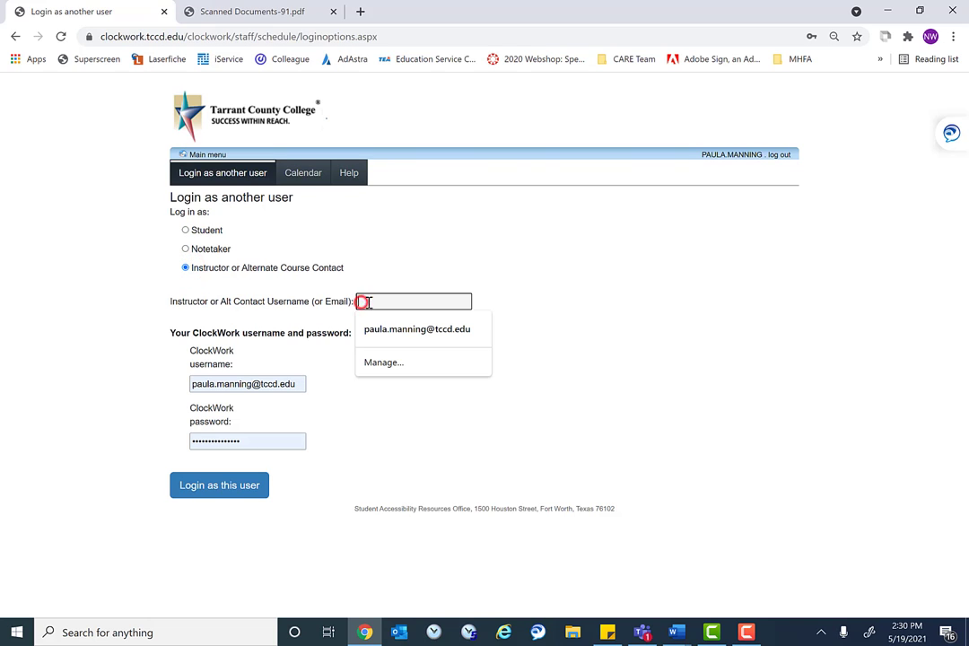
key("ctrl+v")
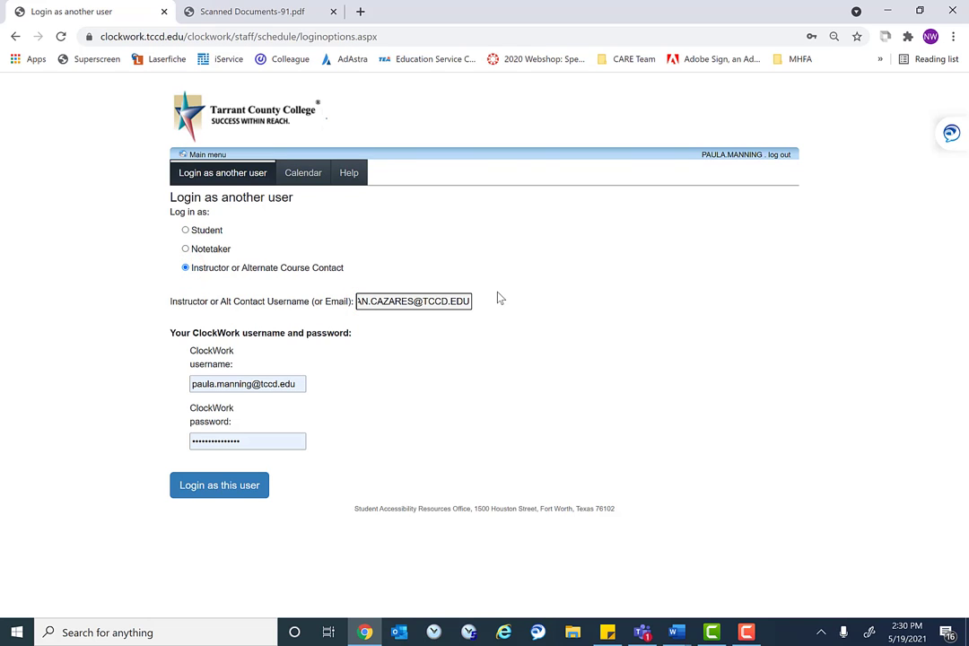
Trim the domain off the staff username and re-enter the staff password
left_click(299, 393)
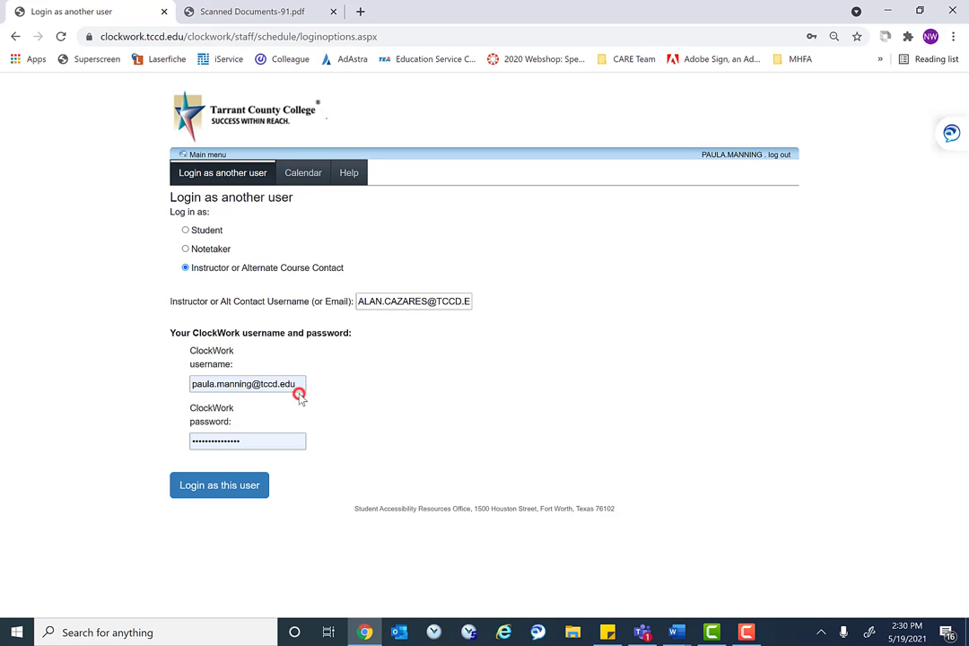
left_click(299, 385)
key("BackSpace")
key("BackSpace")
key("BackSpace")
key("BackSpace")
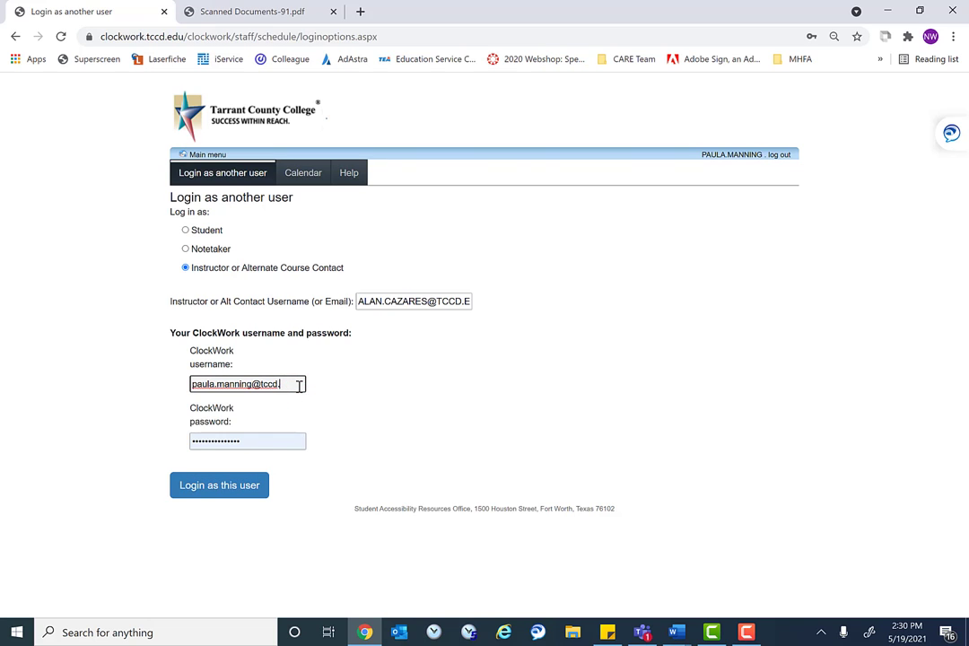
key("BackSpace")
key("BackSpace")
key("BackSpace")
key("BackSpace")
key("BackSpace")
key("Tab")
key("BackSpace")
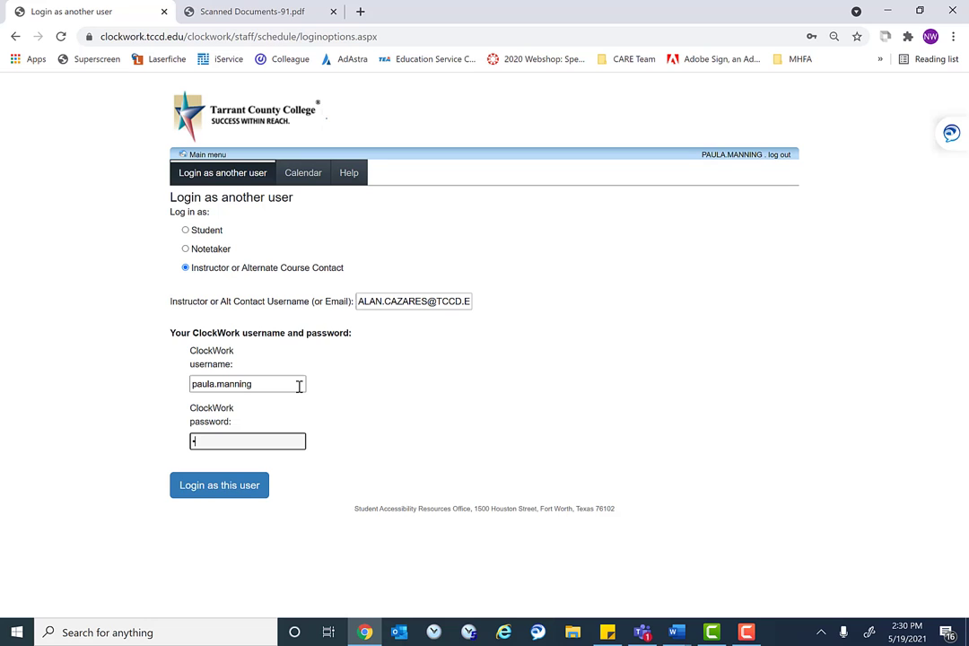
type("••••••")
Log in as the instructor, dismiss Chrome's password warning, and scroll through the accommodation guides
left_click(240, 486)
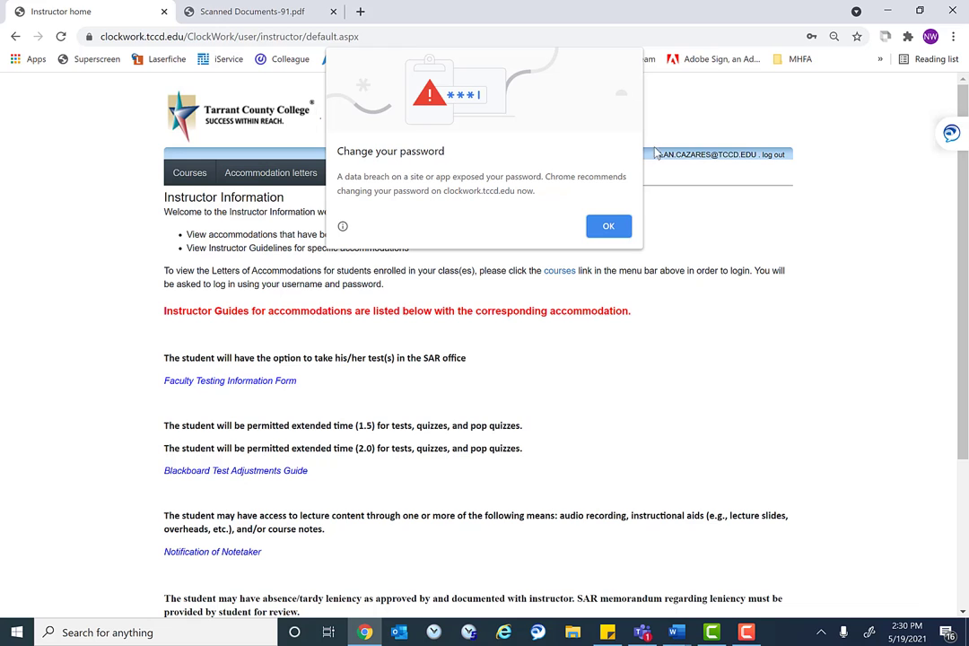
left_click(614, 236)
scroll(328, 448, "down", 3)
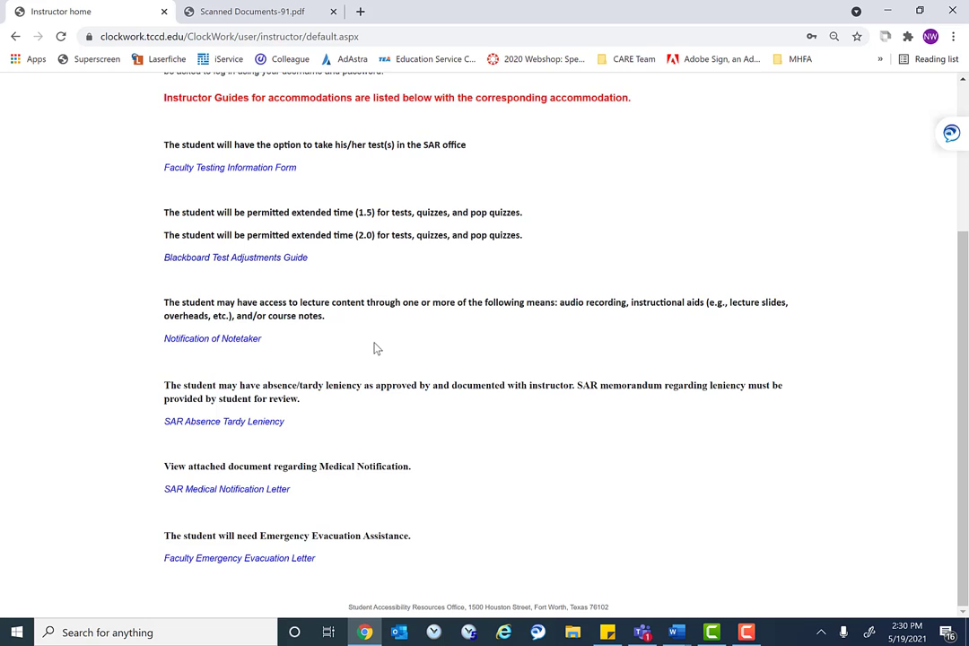
scroll(375, 348, "up", 3)
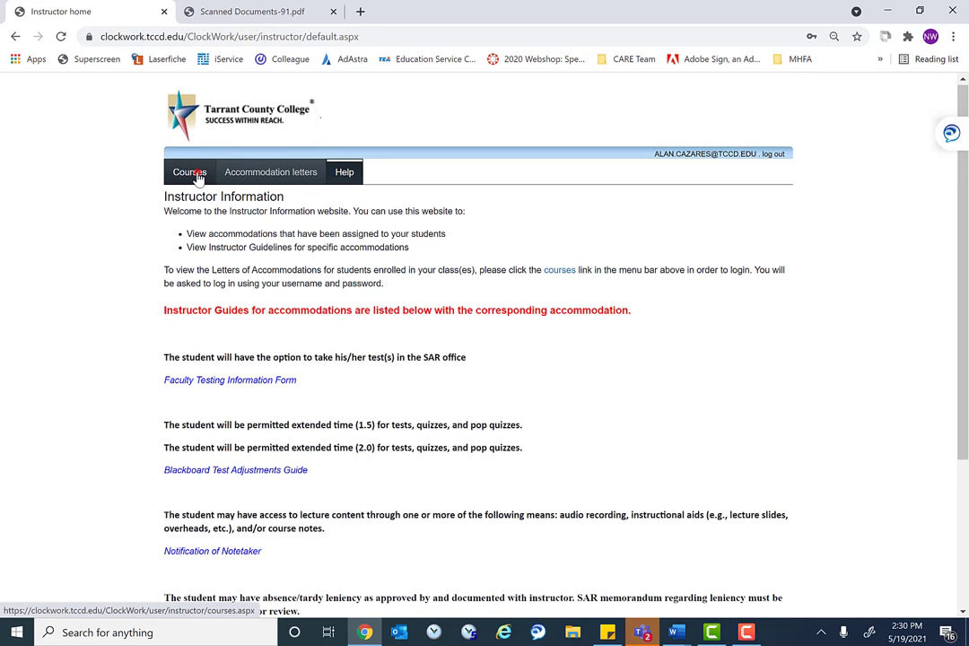
Open Accommodation Letters for MATH 1314 section 33705 from Courses and select the listed student
left_click(191, 172)
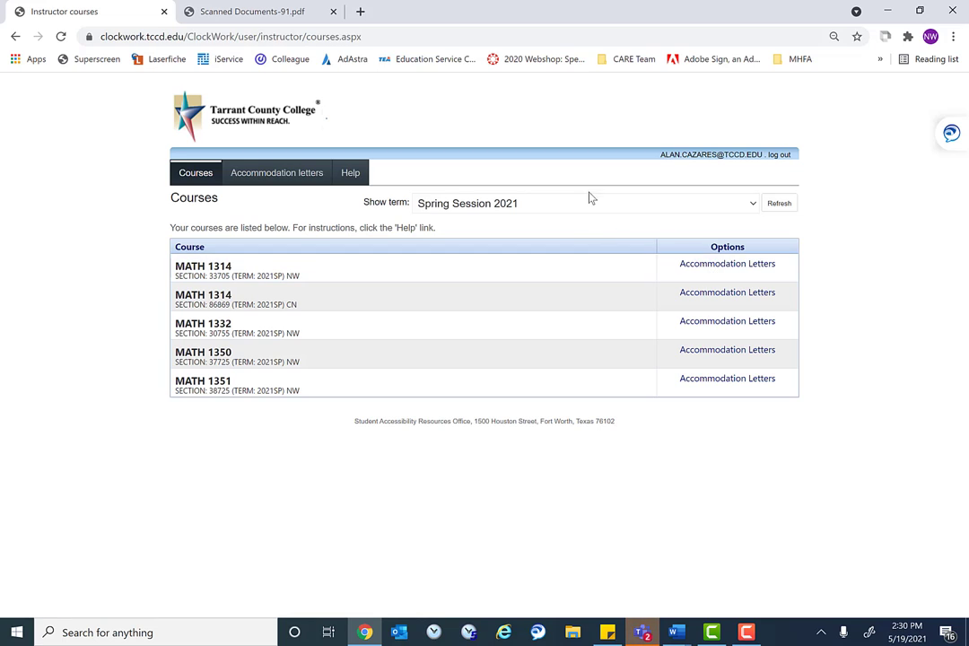
left_click(713, 274)
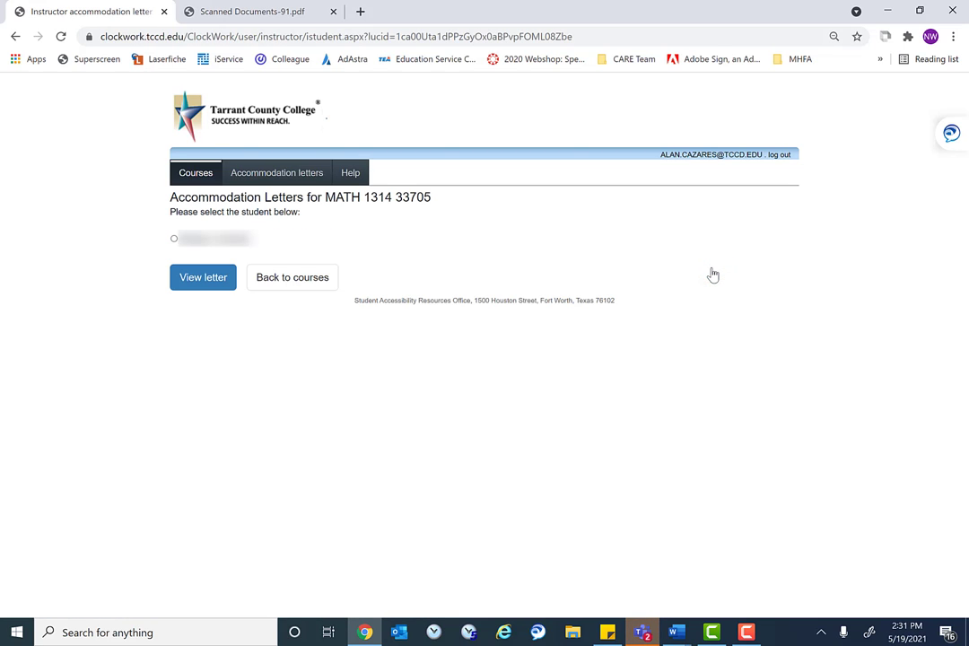
left_click(174, 241)
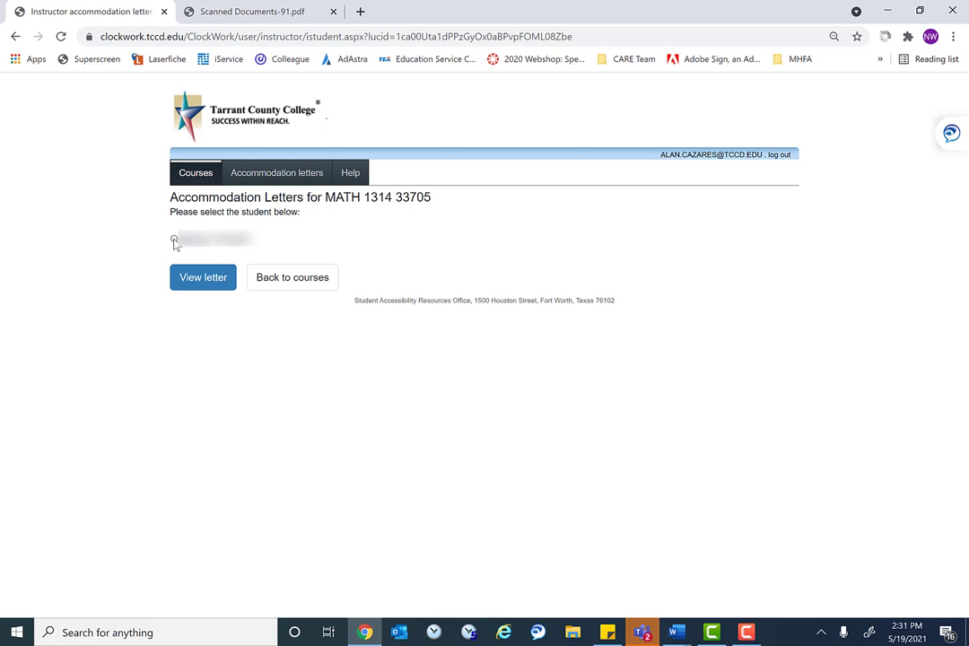
left_click(174, 241)
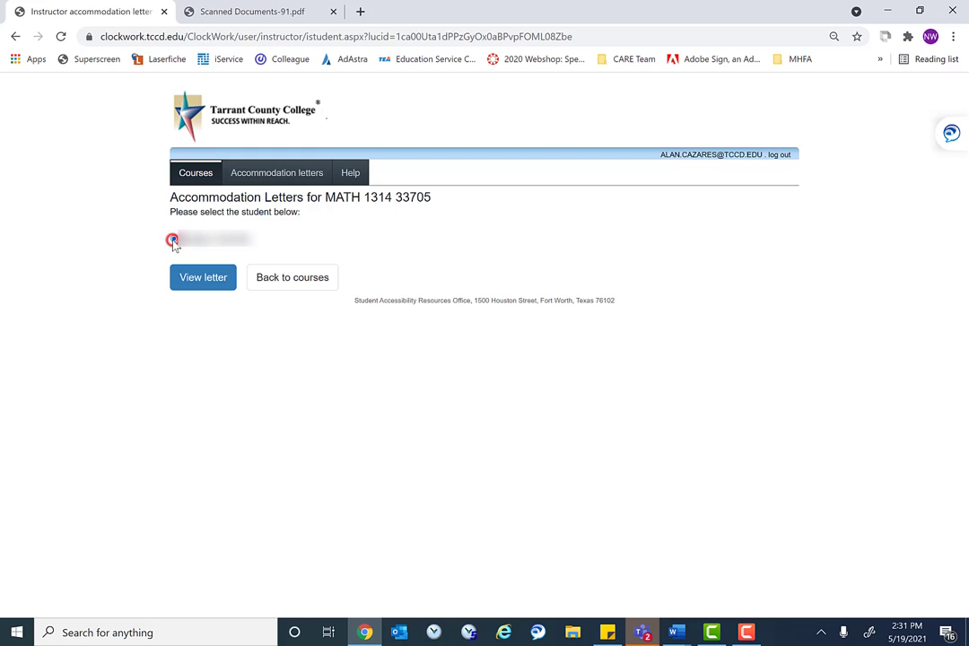
Open the student's MATH 1314 accommodation letter with View letter
left_click(212, 281)
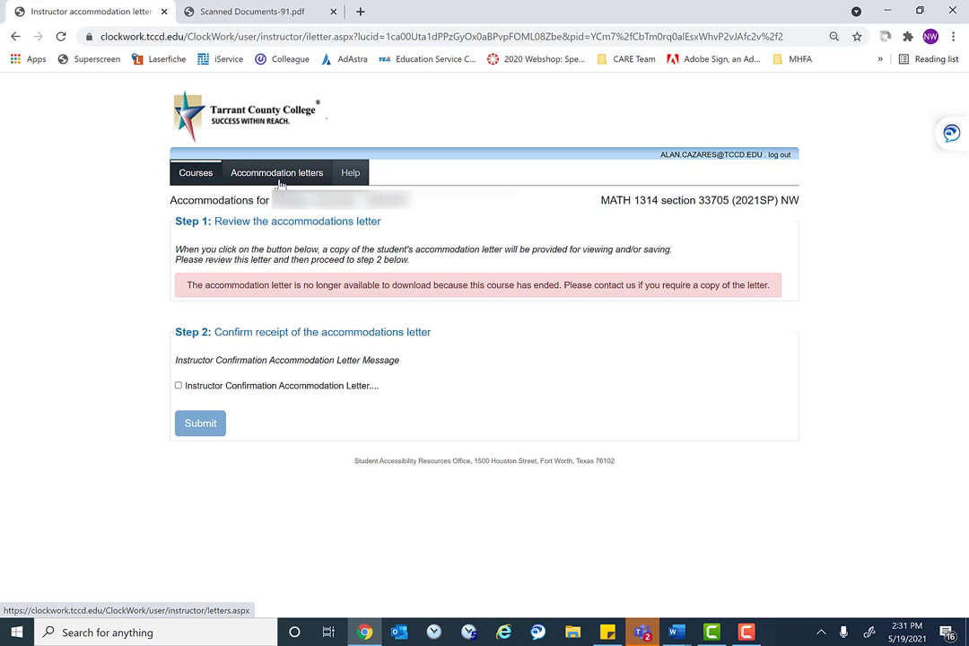
left_click(280, 182)
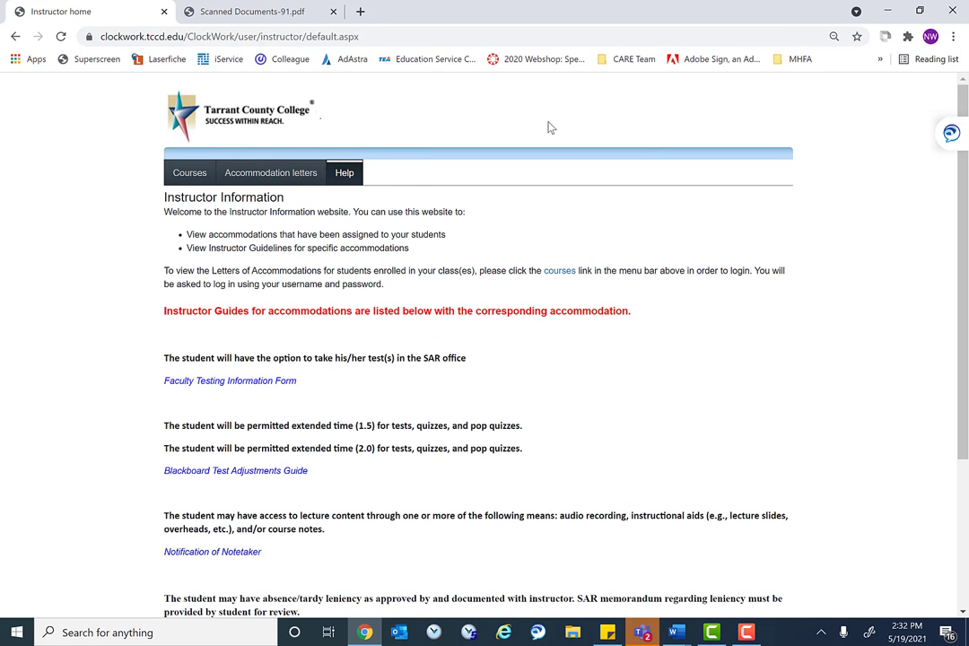